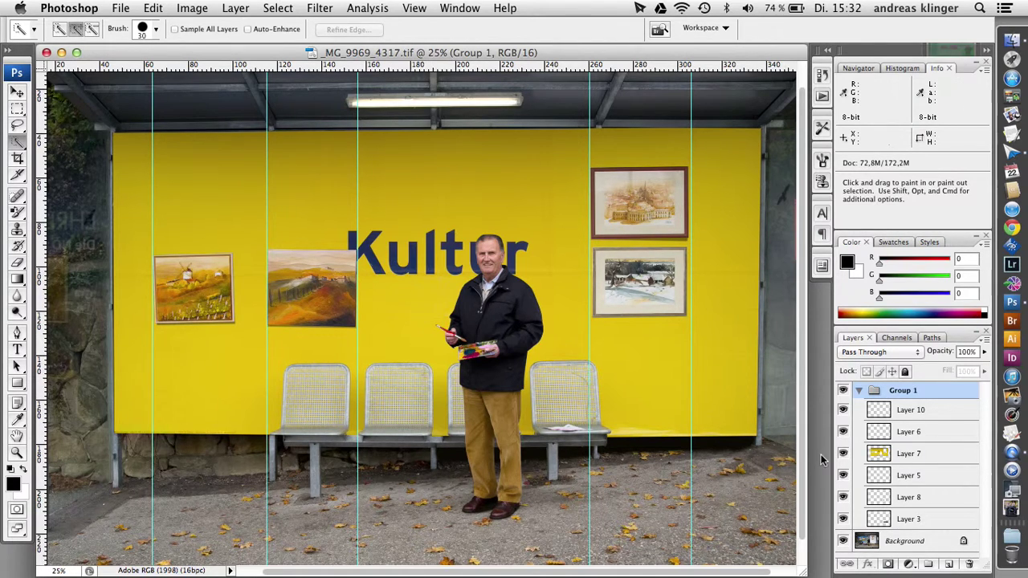
# - Toggle the shadow-strip and Layer 7 wall layers to compare, then flatten the image
pyautogui.press('super+Tab')
pyautogui.click(788, 401)
pyautogui.click(843, 432)
pyautogui.click(843, 432)
pyautogui.click(843, 454)
pyautogui.click(843, 454)
pyautogui.click(985, 346)
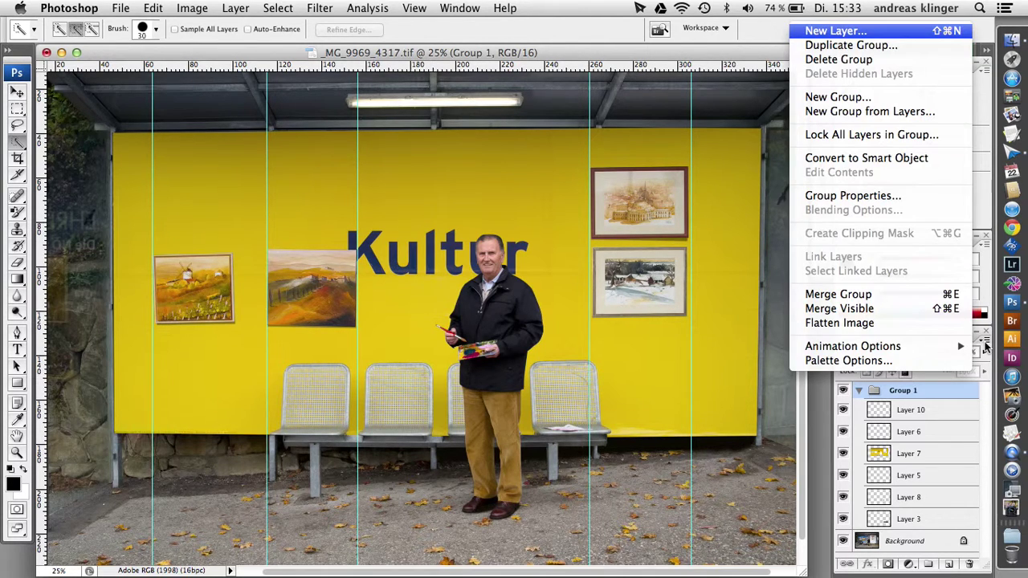
pyautogui.click(895, 325)
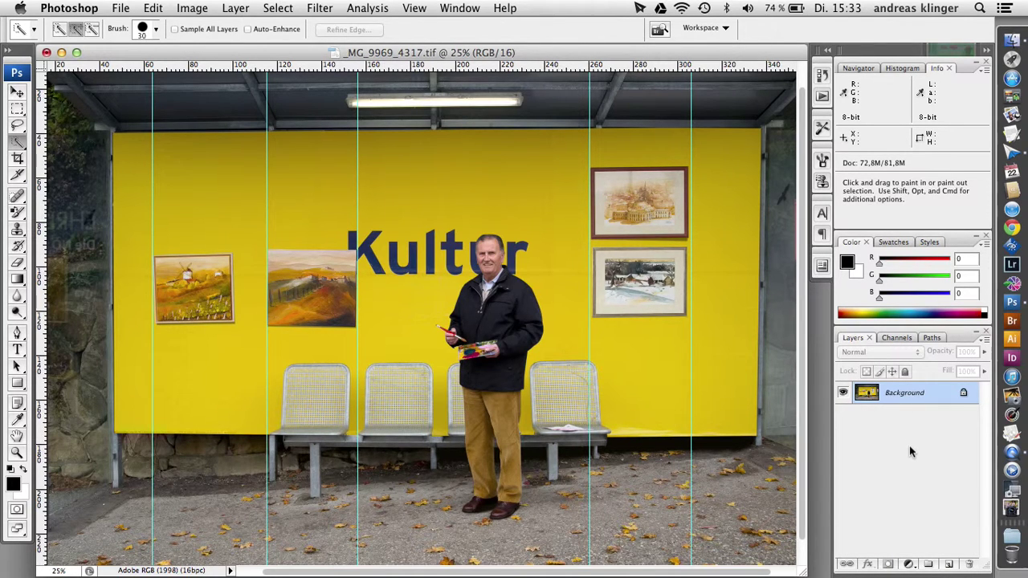
# - Zoom to 100%, scroll left to the windmill painting, and turn off View > Extras
pyautogui.press('super+alt+0')
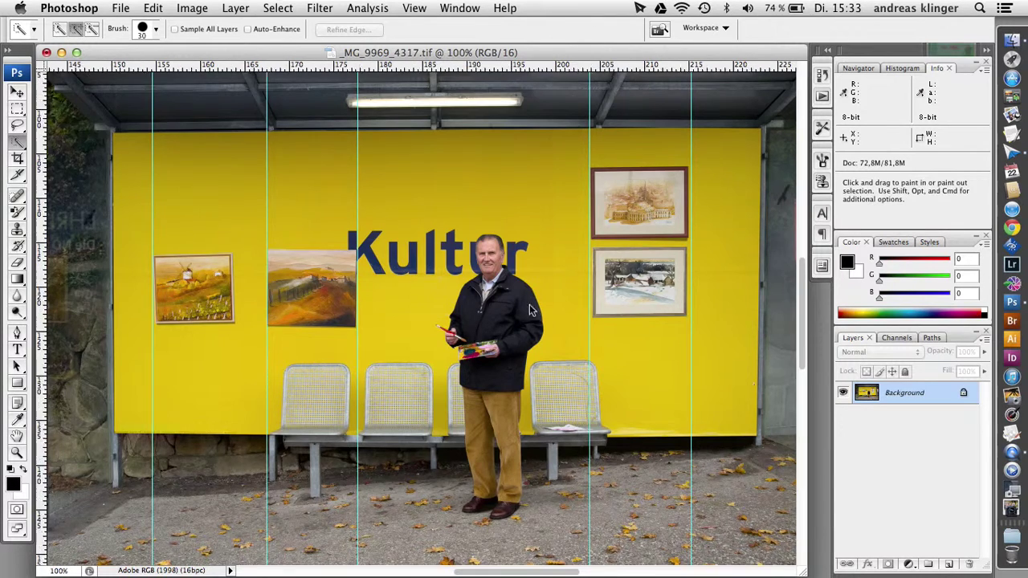
pyautogui.hscroll(-10, 261, 241)
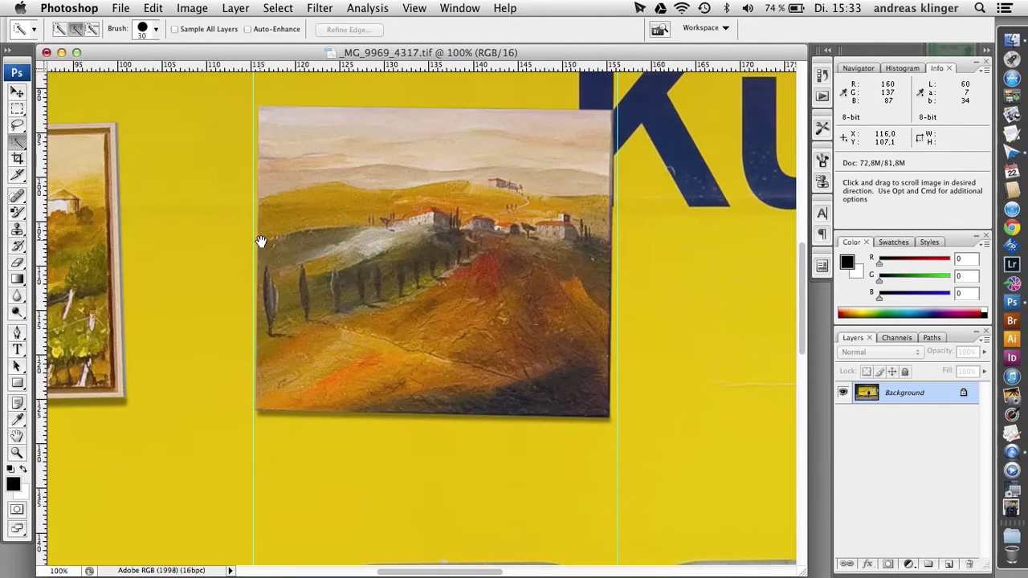
pyautogui.hscroll(-10, 332, 227)
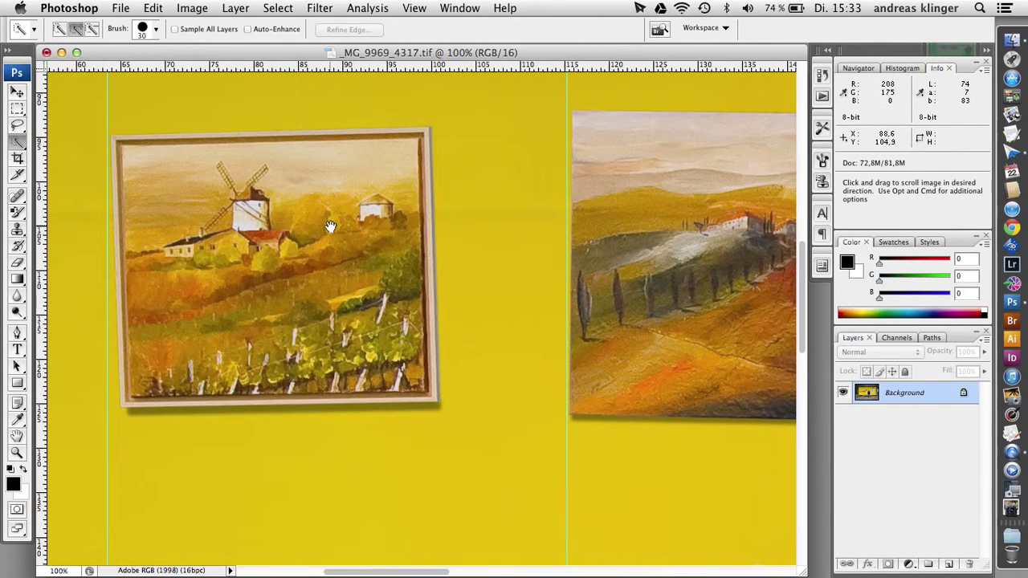
pyautogui.click(414, 7)
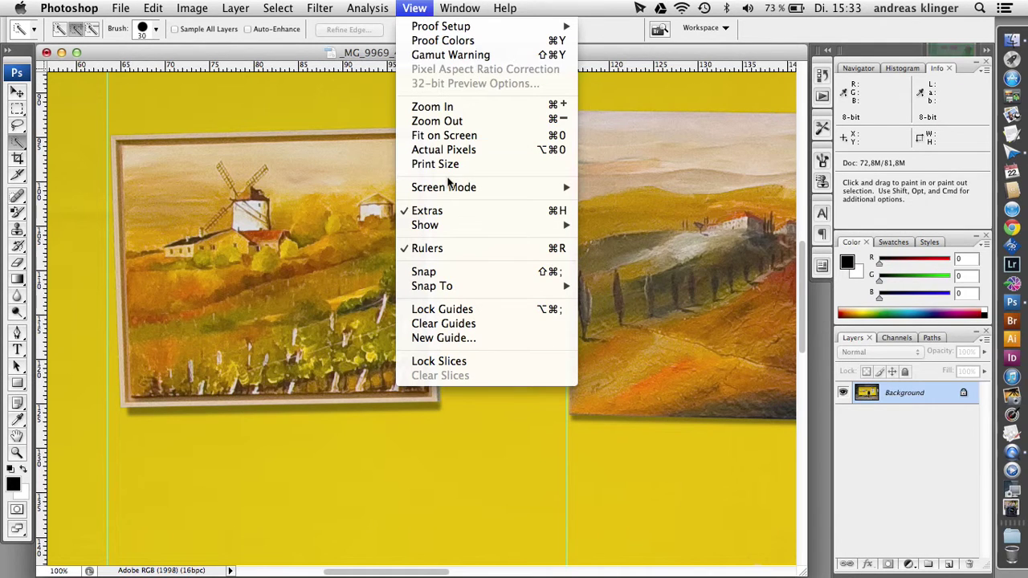
pyautogui.click(442, 210)
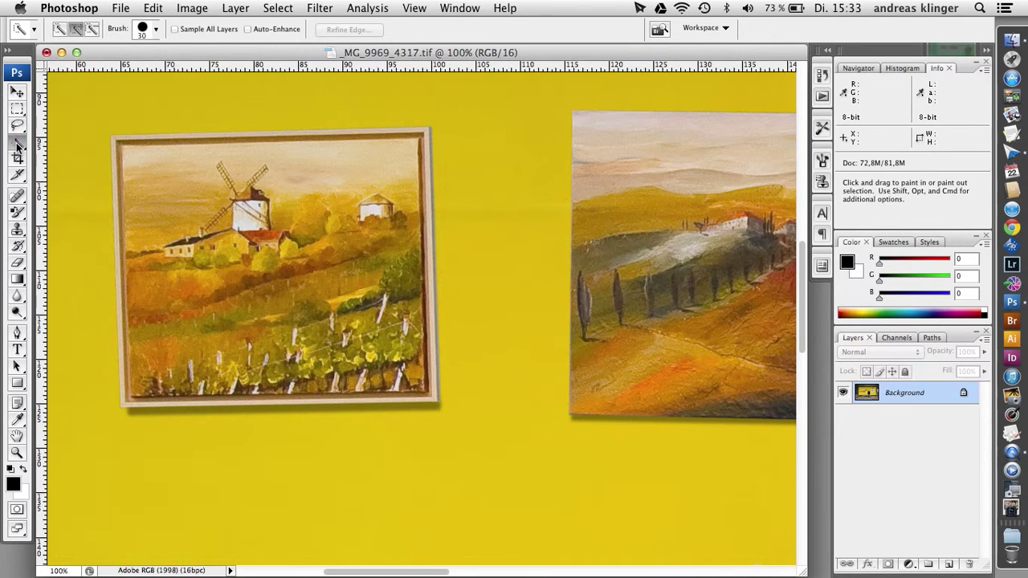
# - Quick-select the windmill painting, including its left, bottom and right frame edges
pyautogui.click(122, 146)
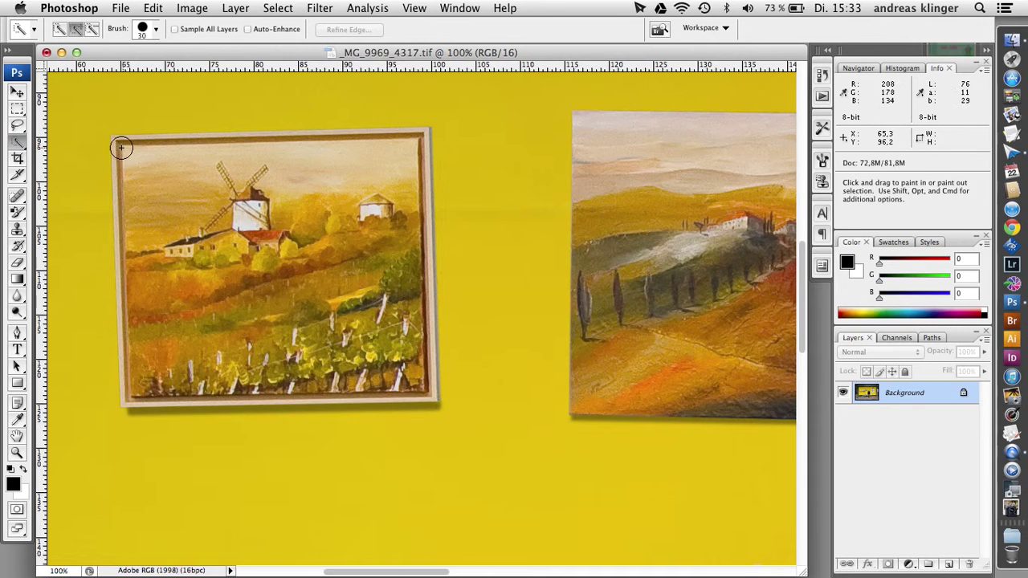
pyautogui.moveTo(125, 201)
pyautogui.mouseDown()
pyautogui.moveTo(173, 273)
pyautogui.moveTo(246, 314)
pyautogui.moveTo(337, 315)
pyautogui.moveTo(427, 287)
pyautogui.moveTo(426, 191)
pyautogui.moveTo(390, 137)
pyautogui.moveTo(112, 142)
pyautogui.mouseUp()
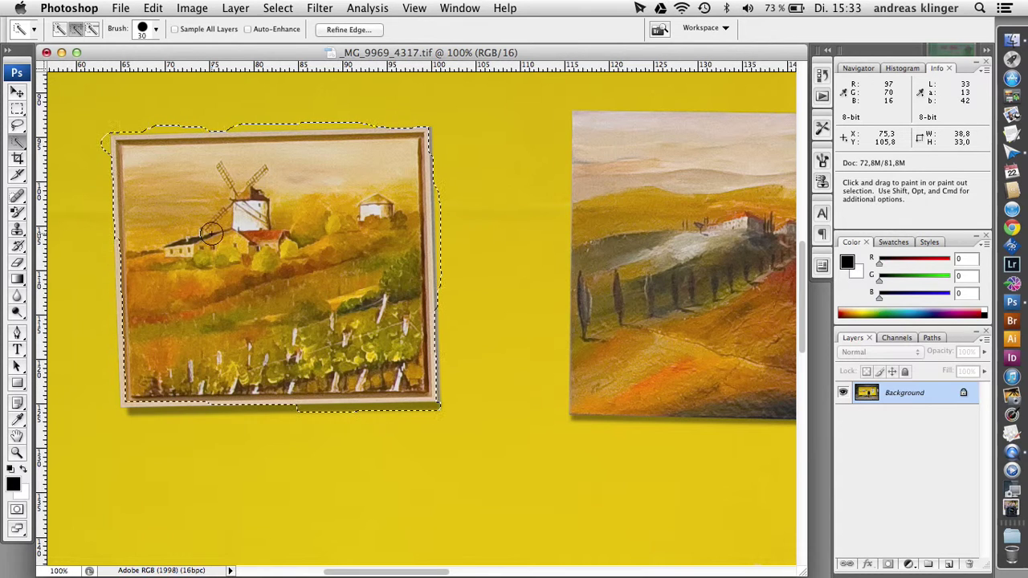
pyautogui.moveTo(126, 343); pyautogui.dragTo(120, 360)
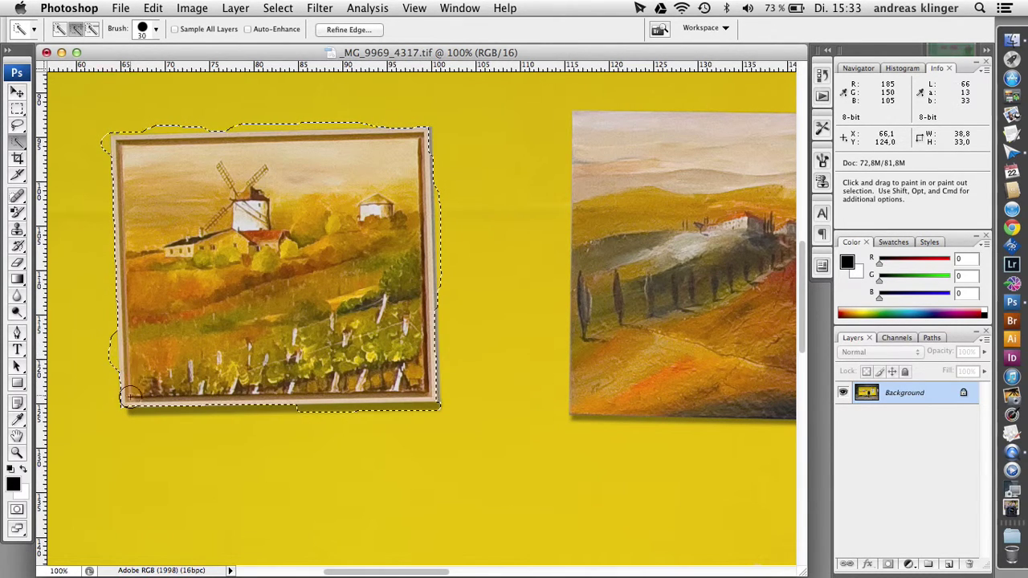
pyautogui.moveTo(126, 405); pyautogui.dragTo(223, 411)
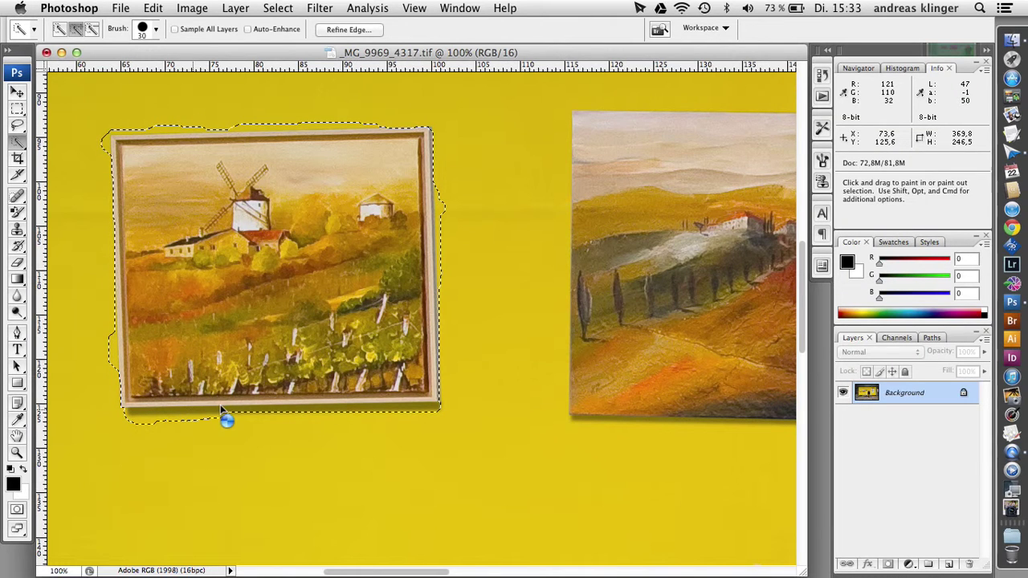
pyautogui.moveTo(439, 385)
pyautogui.mouseDown()
pyautogui.moveTo(436, 310)
pyautogui.moveTo(444, 399)
pyautogui.mouseUp()
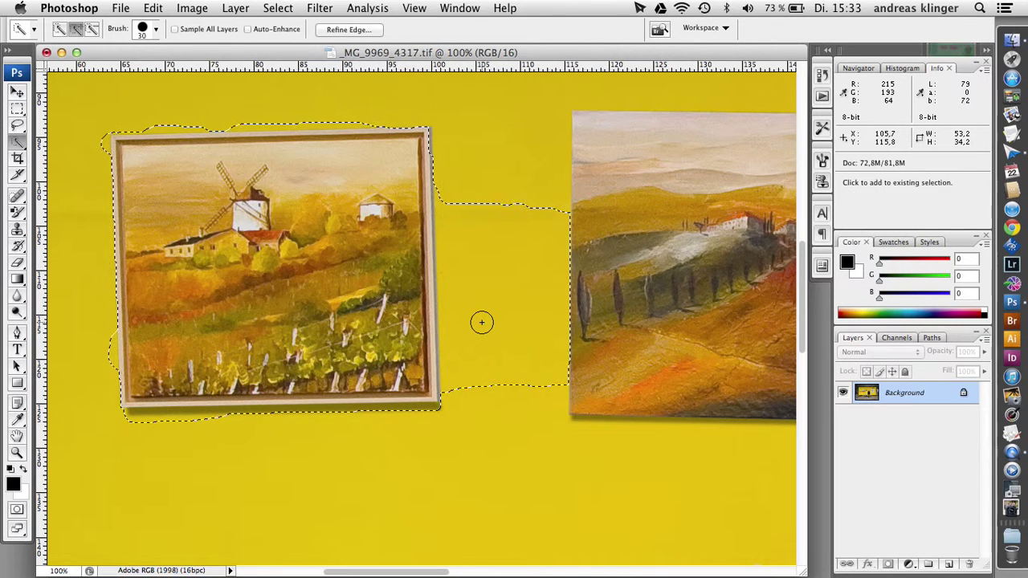
# - Subtract the yellow wall between the two paintings from the selection, undoing a stray addition
pyautogui.press('alt')
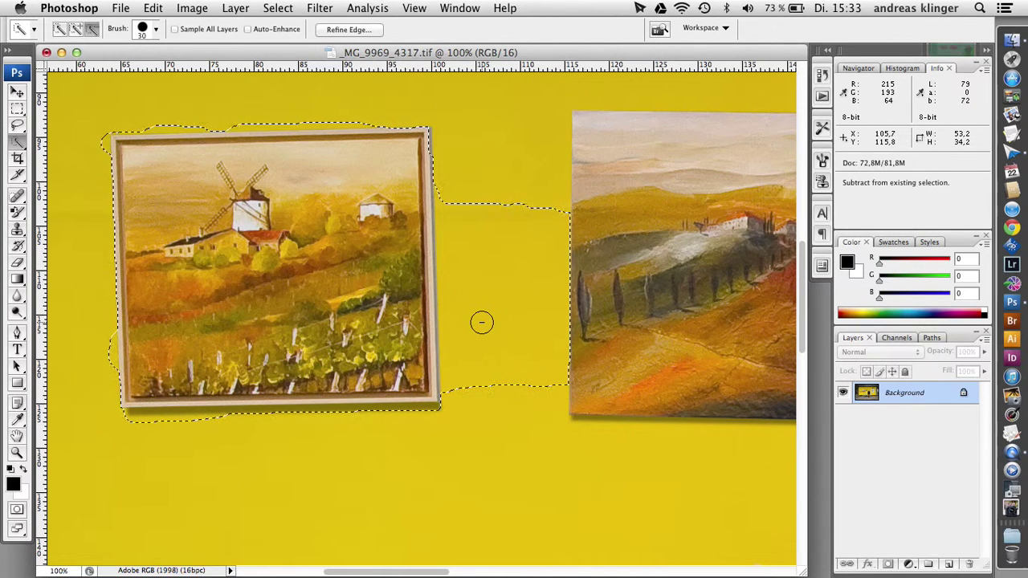
pyautogui.moveTo(482, 322); pyautogui.dragTo(480, 161)
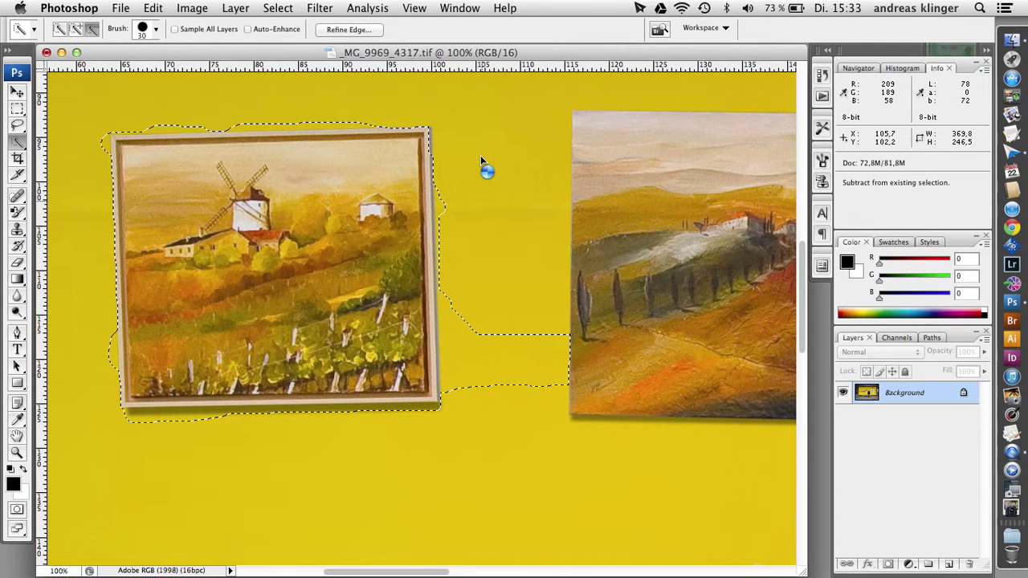
pyautogui.moveTo(505, 328)
pyautogui.mouseDown()
pyautogui.moveTo(503, 349)
pyautogui.moveTo(470, 284)
pyautogui.mouseUp()
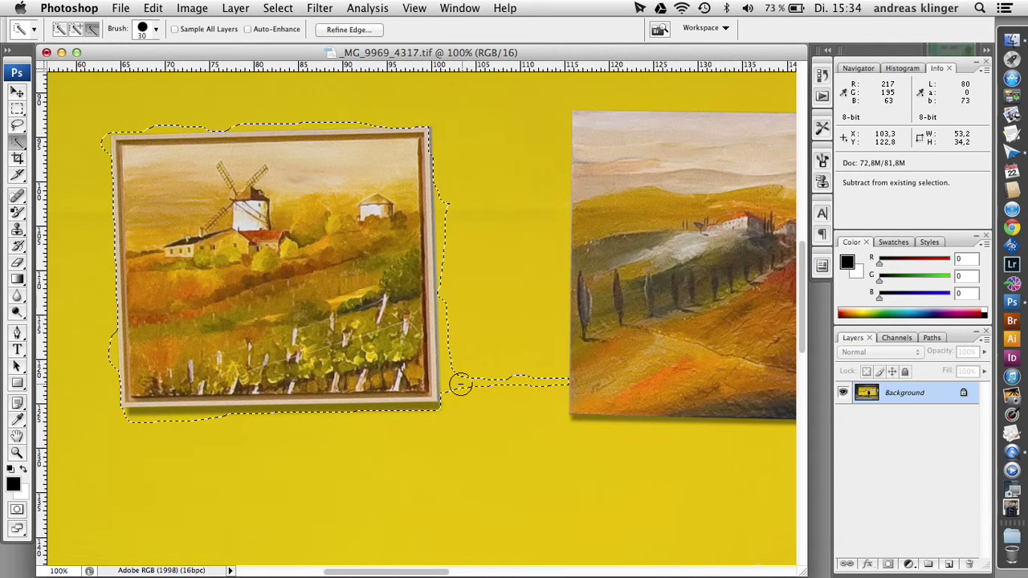
pyautogui.moveTo(454, 383); pyautogui.dragTo(479, 291)
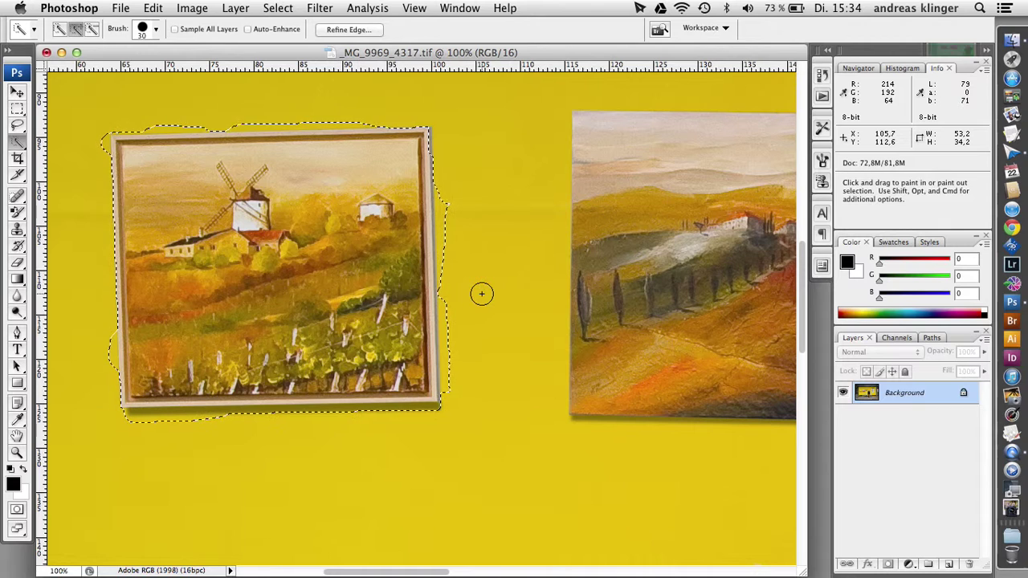
pyautogui.moveTo(455, 236); pyautogui.dragTo(445, 205)
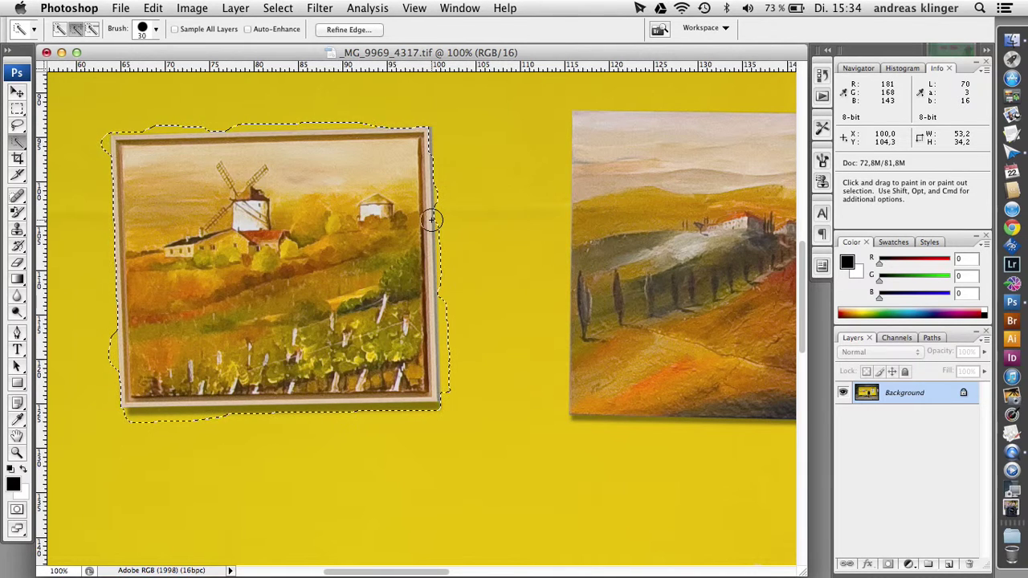
pyautogui.click(432, 213)
pyautogui.hotkey('ctrl', 'z')
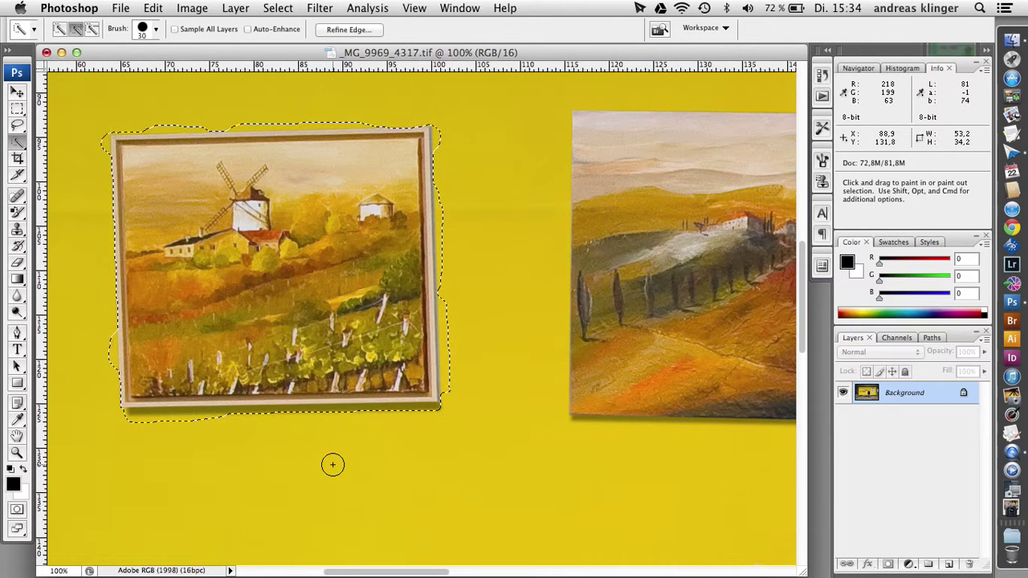
pyautogui.click(286, 10)
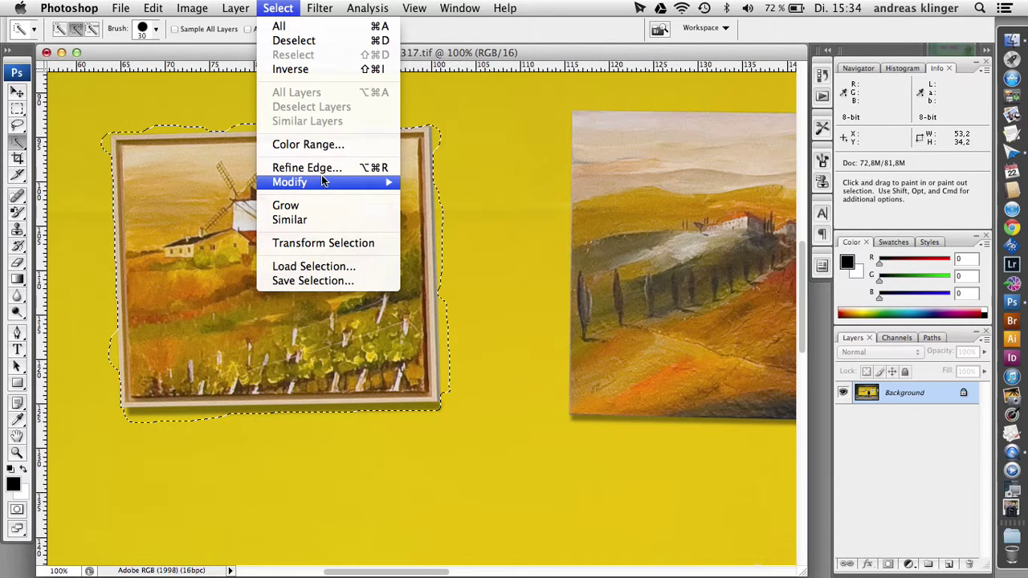
pyautogui.moveTo(289, 182)
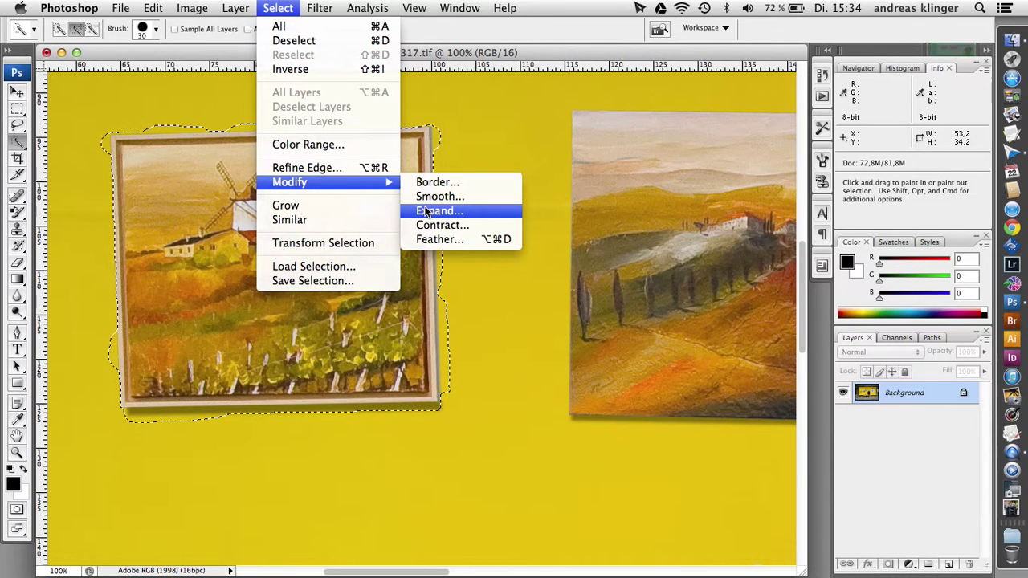
# - Expand the windmill painting selection by 3 pixels using Select > Modify > Expand
pyautogui.click(426, 211)
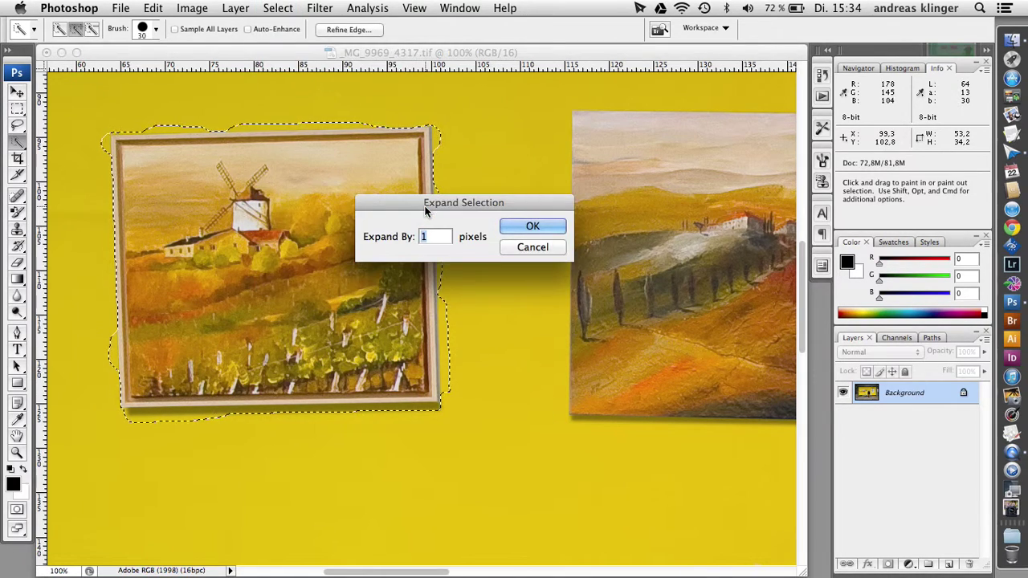
pyautogui.write('3')
pyautogui.press('Return')
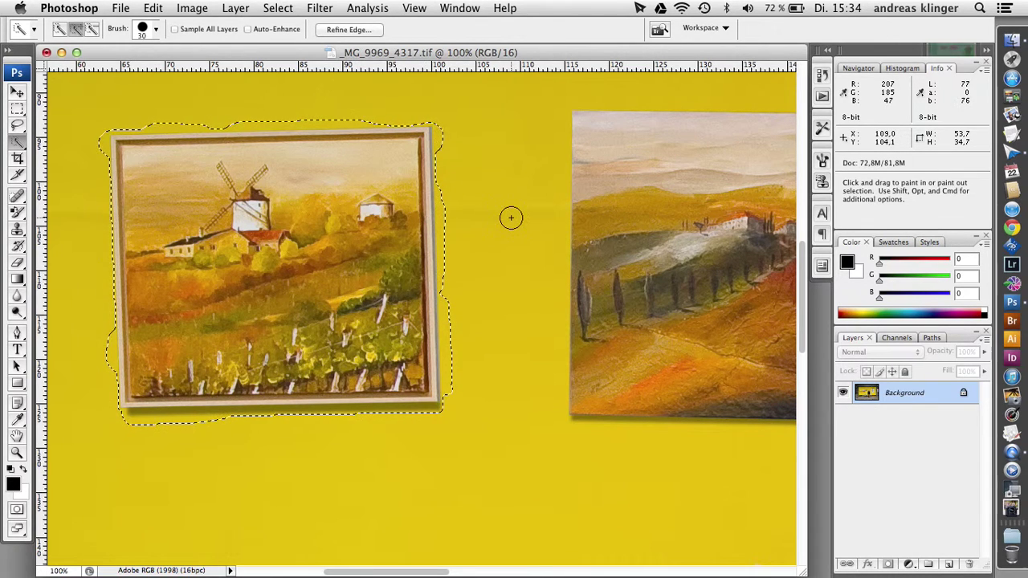
# - Copy the painting onto its own layer, hide Background, and delete a faint stray stroke
pyautogui.press('super+c')
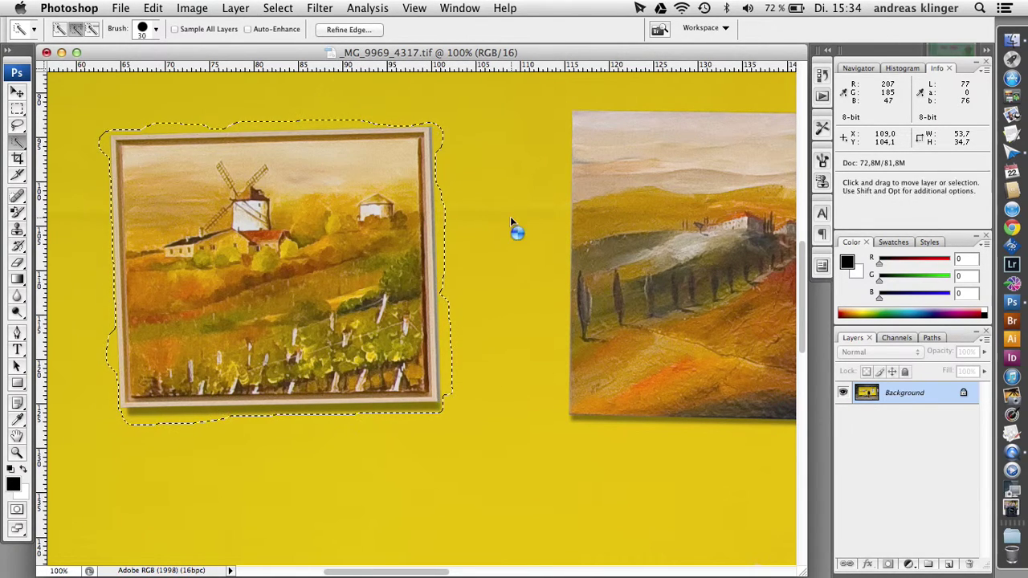
pyautogui.press('super+v')
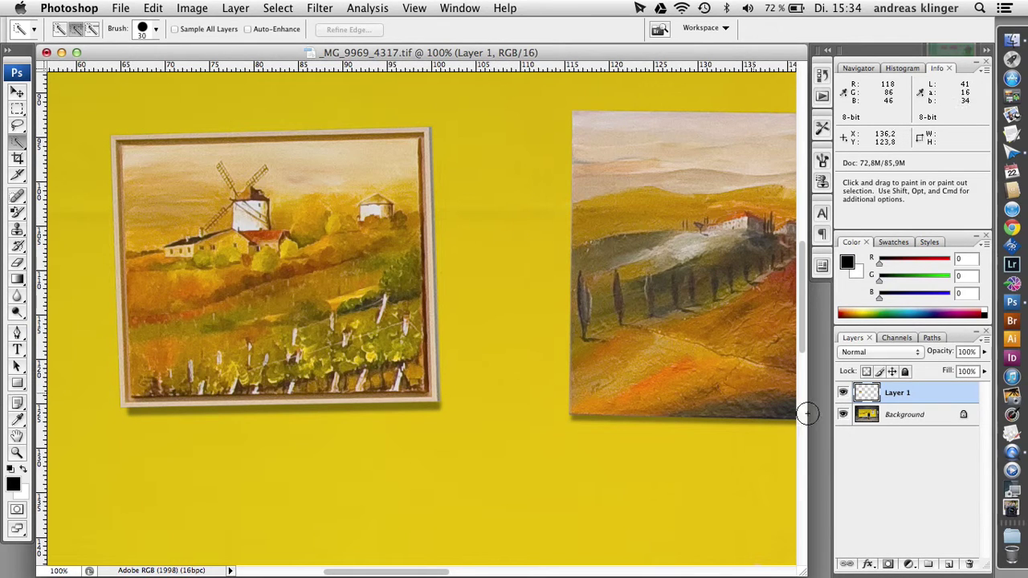
pyautogui.click(842, 414)
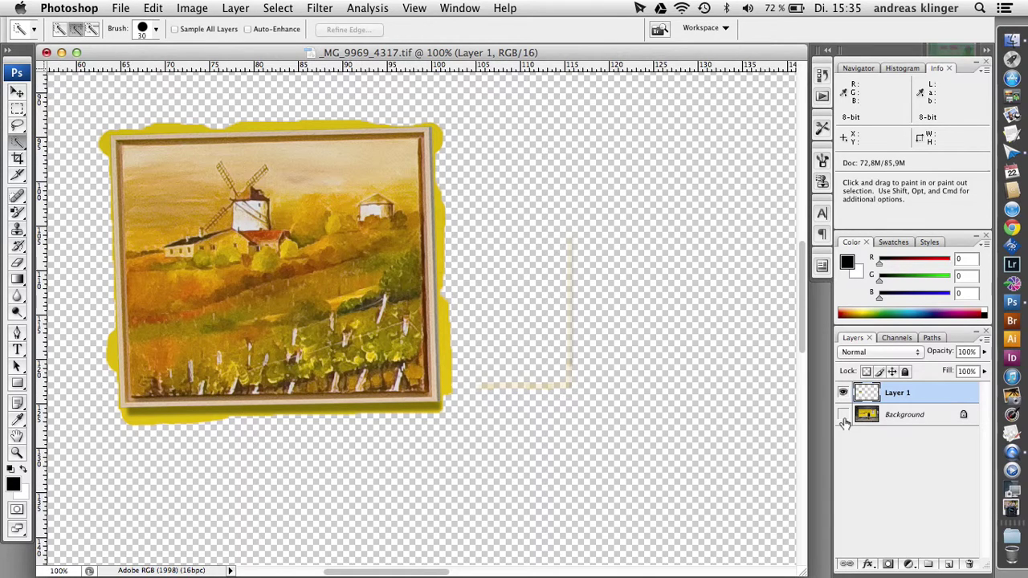
pyautogui.click(17, 107)
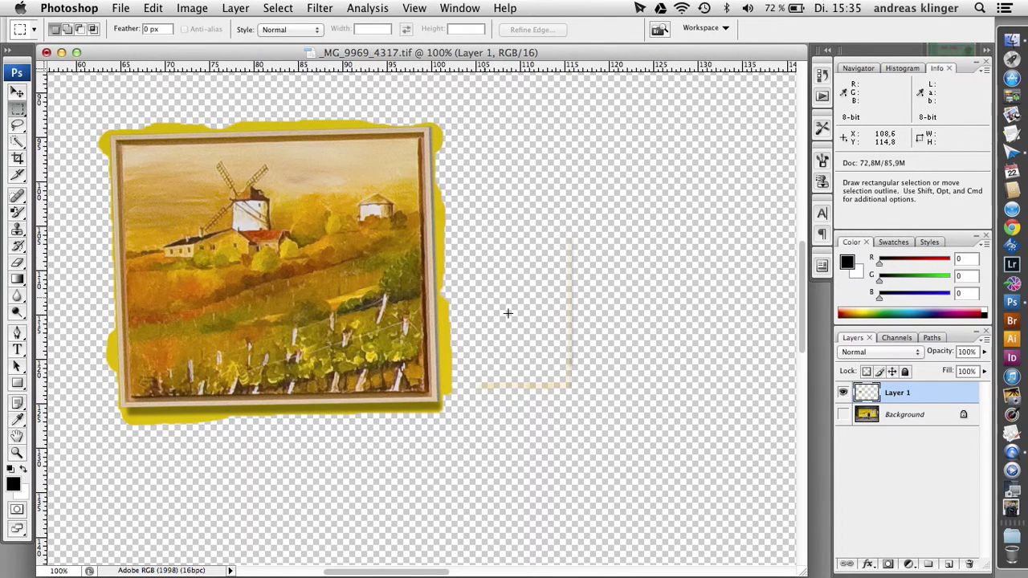
pyautogui.moveTo(606, 430); pyautogui.dragTo(472, 198)
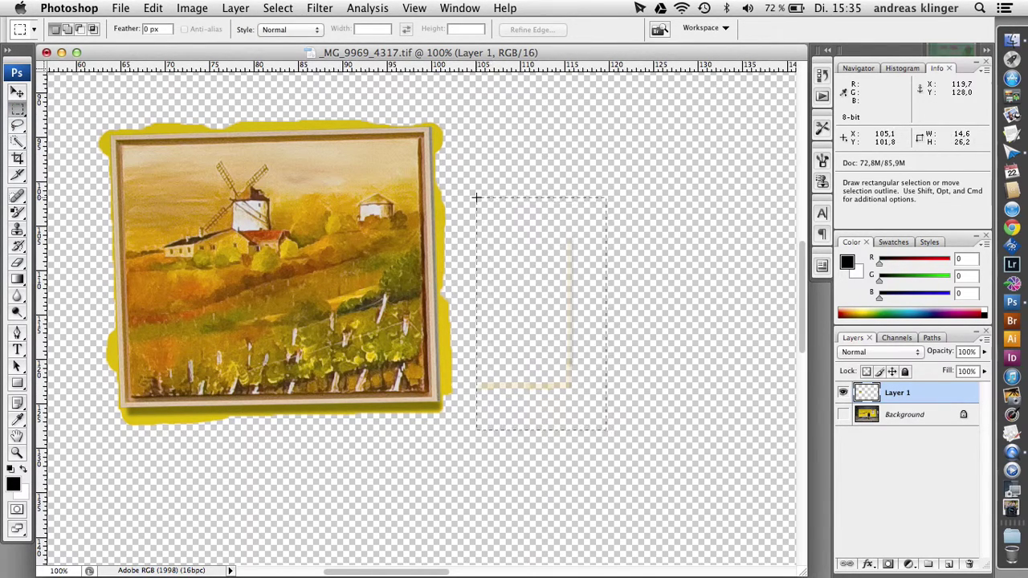
pyautogui.press('Delete')
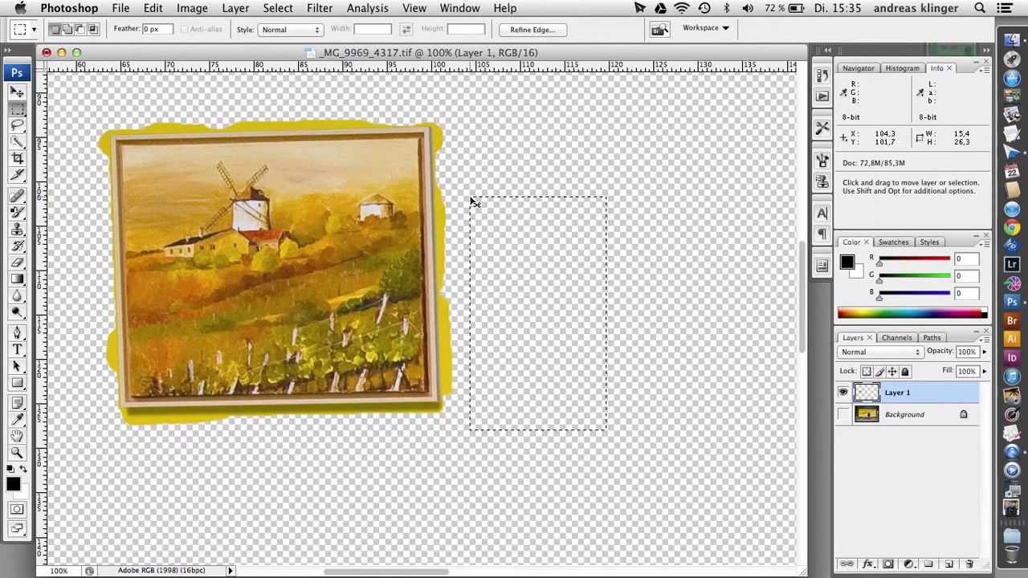
pyautogui.hotkey('ctrl', 'd')
# - Zoom out to the whole canvas, then zoom back in and pan to the painting
pyautogui.hotkey('ctrl', '-')
pyautogui.hotkey('ctrl', '-')
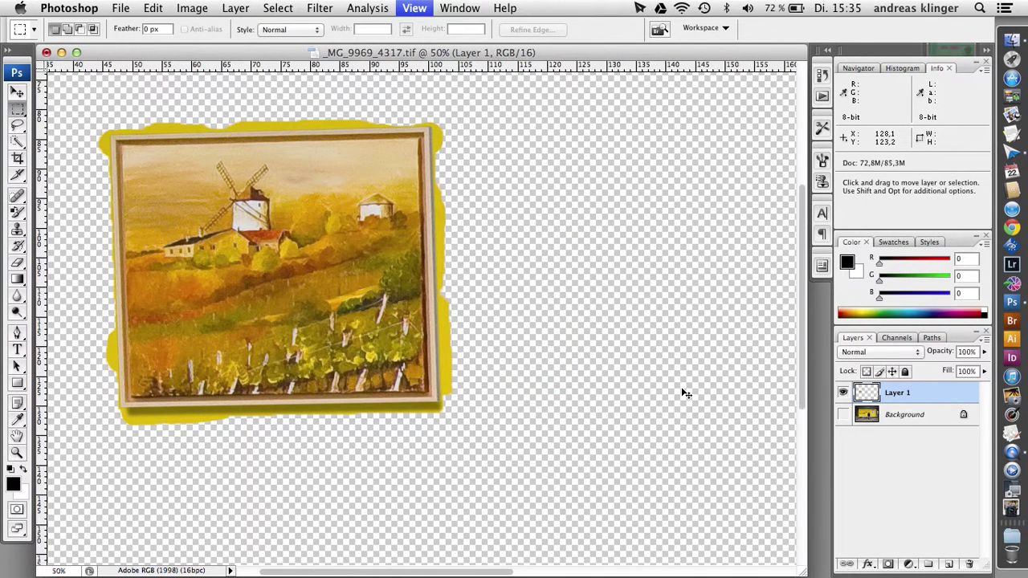
pyautogui.hotkey('ctrl', '-')
pyautogui.hotkey('ctrl', '-')
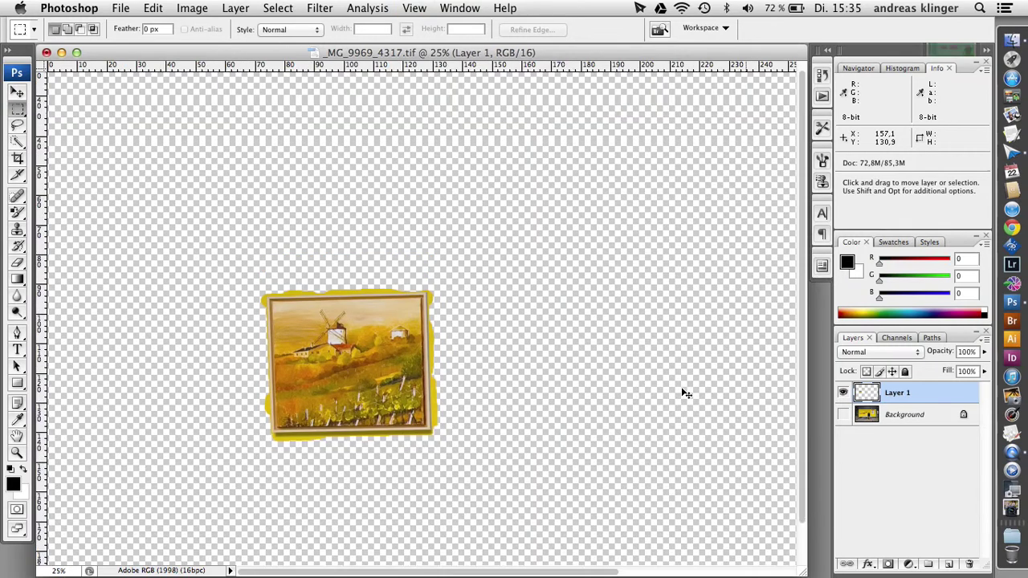
pyautogui.hotkey('ctrl', '-')
pyautogui.hotkey('ctrl', '+')
pyautogui.hotkey('ctrl', '+')
pyautogui.hotkey('ctrl', '+')
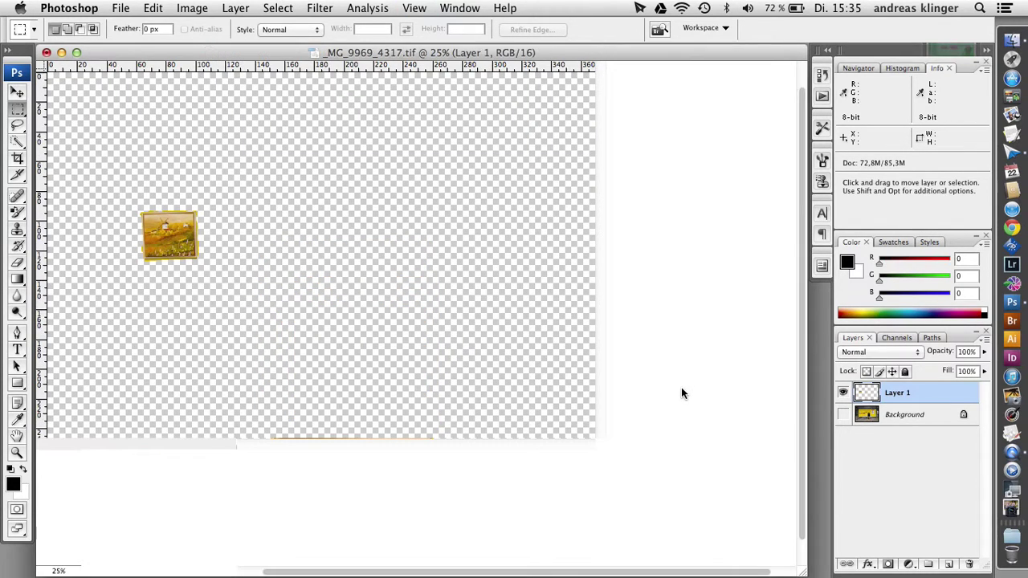
pyautogui.hotkey('ctrl', '+')
pyautogui.hotkey('ctrl', '+')
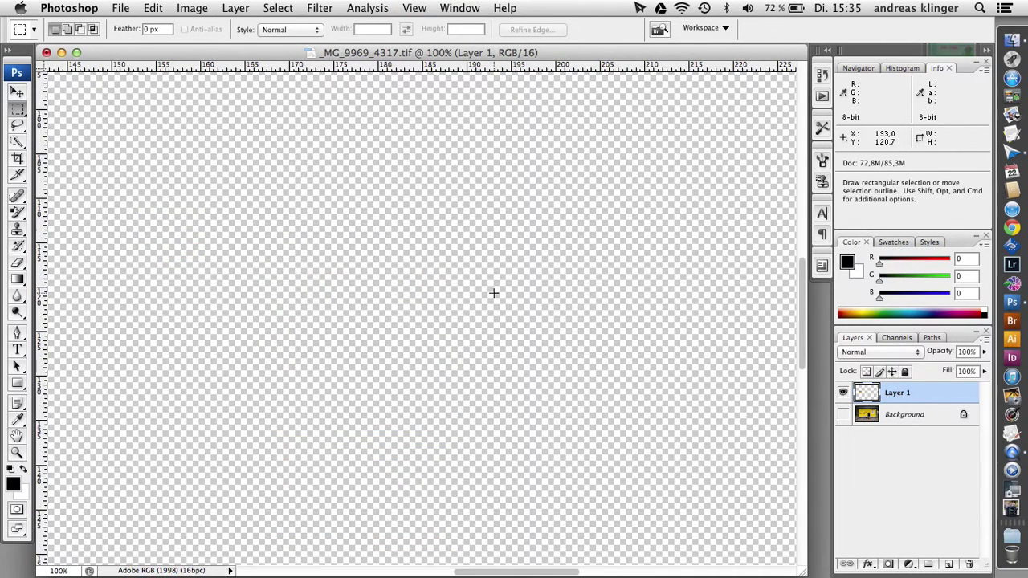
pyautogui.hotkey('ctrl', '-')
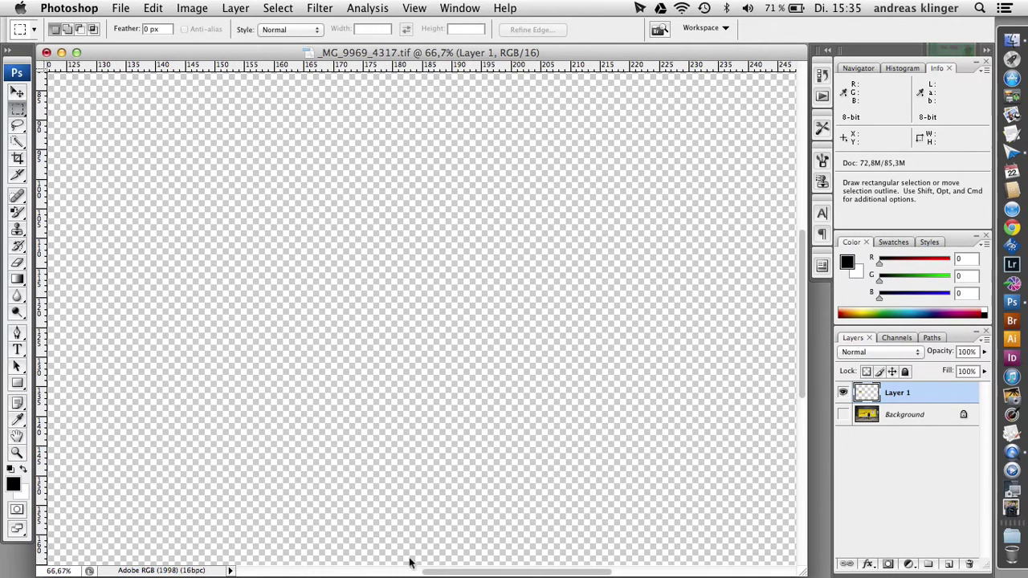
pyautogui.moveTo(408, 562); pyautogui.dragTo(303, 573)
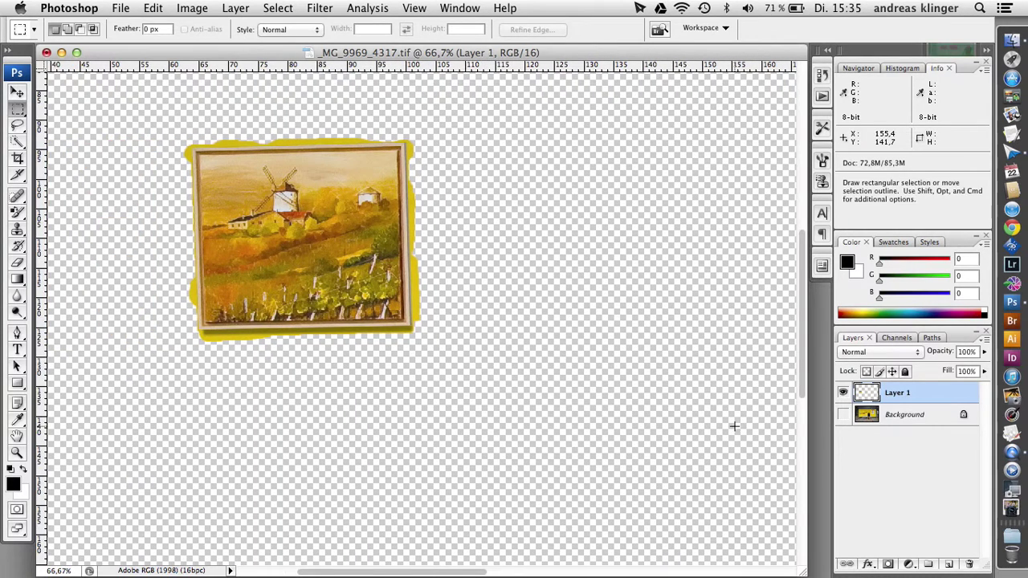
# - Show the Background layer again and rename Layer 1 to 'bild 1'
pyautogui.click(843, 414)
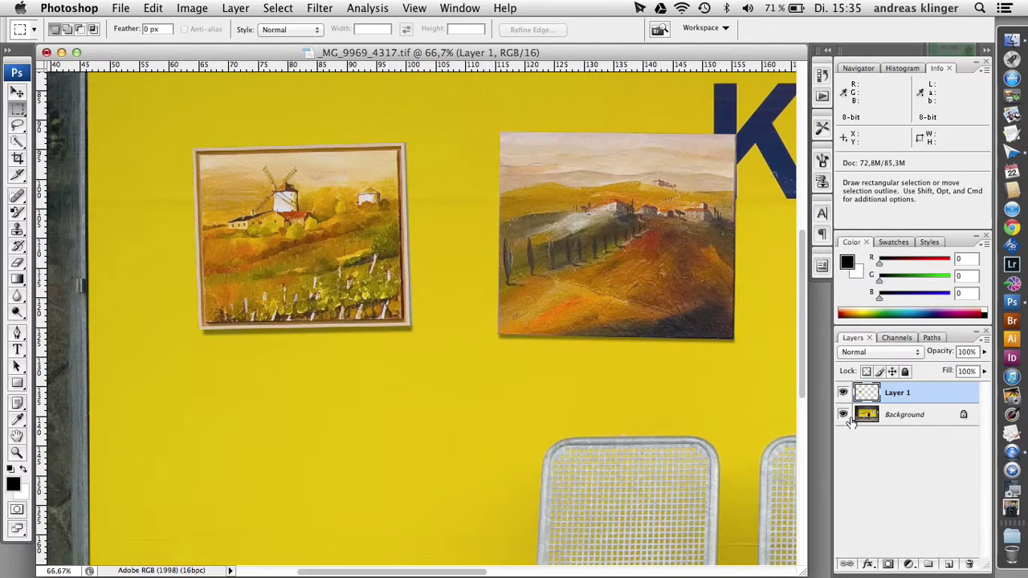
pyautogui.doubleClick(896, 392)
pyautogui.write('bild ')
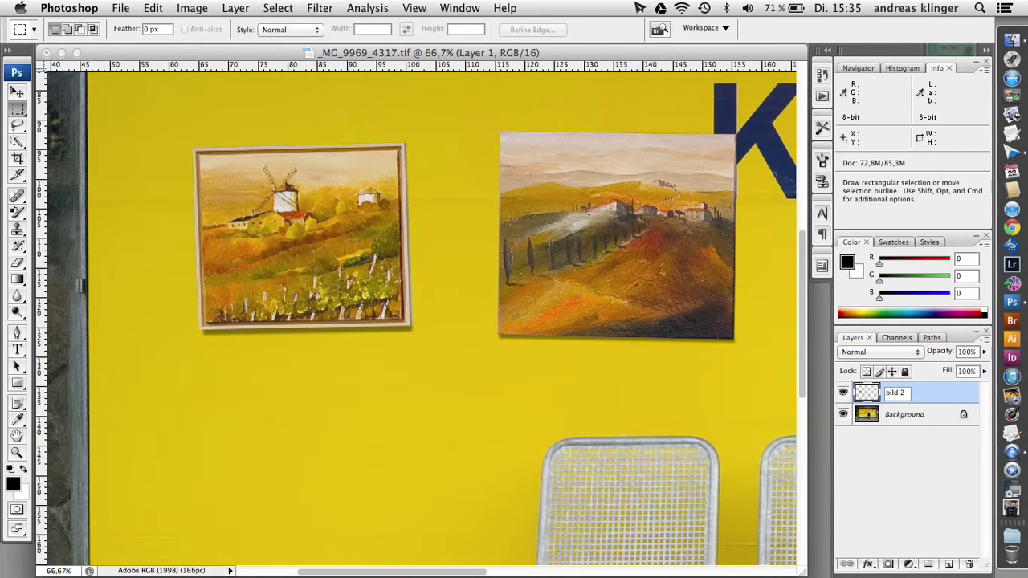
pyautogui.write('1')
pyautogui.press('Return')
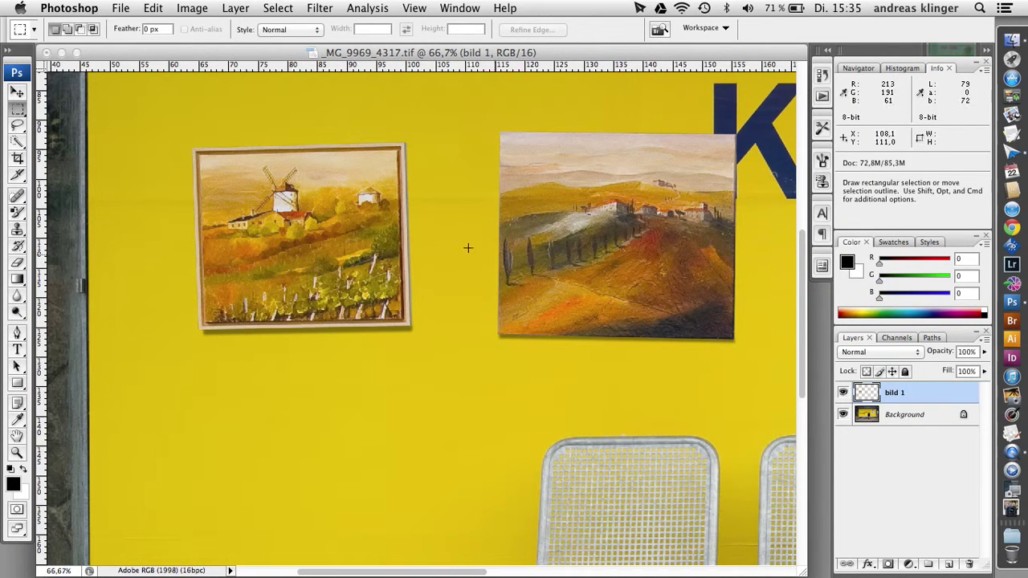
# - Nudge the bild 1 painting slightly left with the Move tool, then hide the layer
pyautogui.click(17, 94)
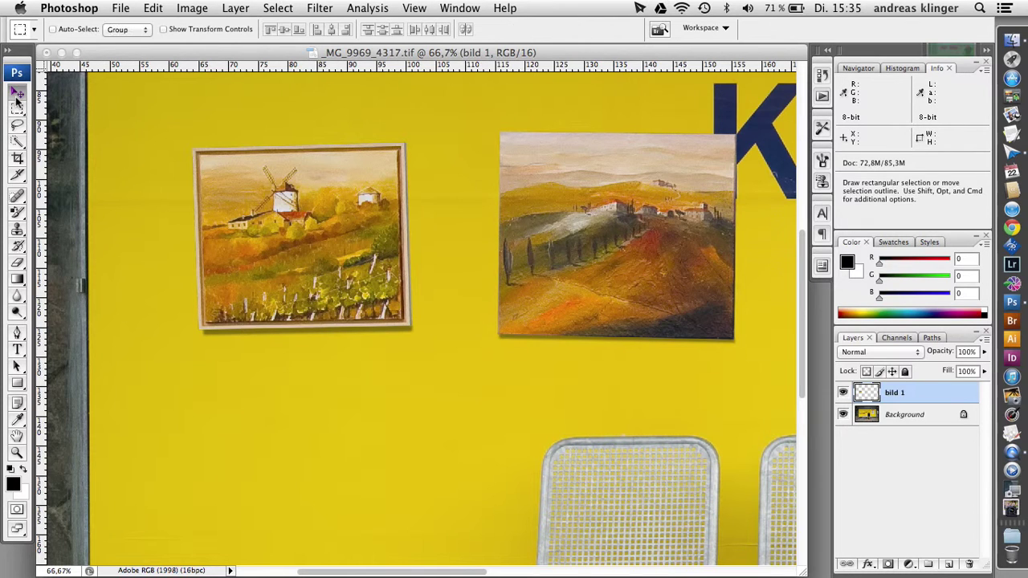
pyautogui.press('Left')
pyautogui.press('Left')
pyautogui.press('Left')
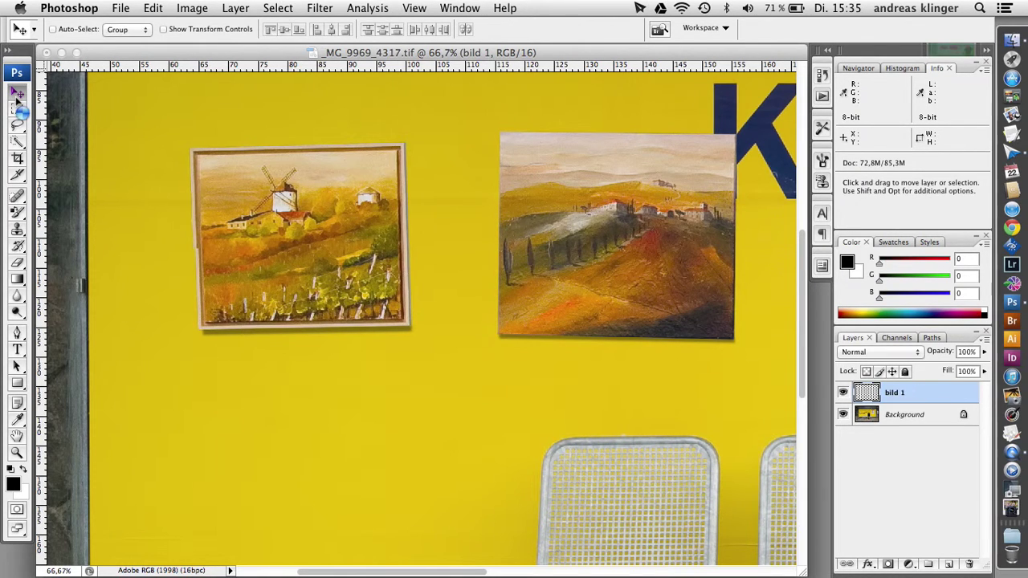
pyautogui.press('Left')
pyautogui.press('Left')
pyautogui.press('Left')
pyautogui.press('Left')
pyautogui.press('Left')
pyautogui.press('Left')
pyautogui.press('Left')
pyautogui.press('Left')
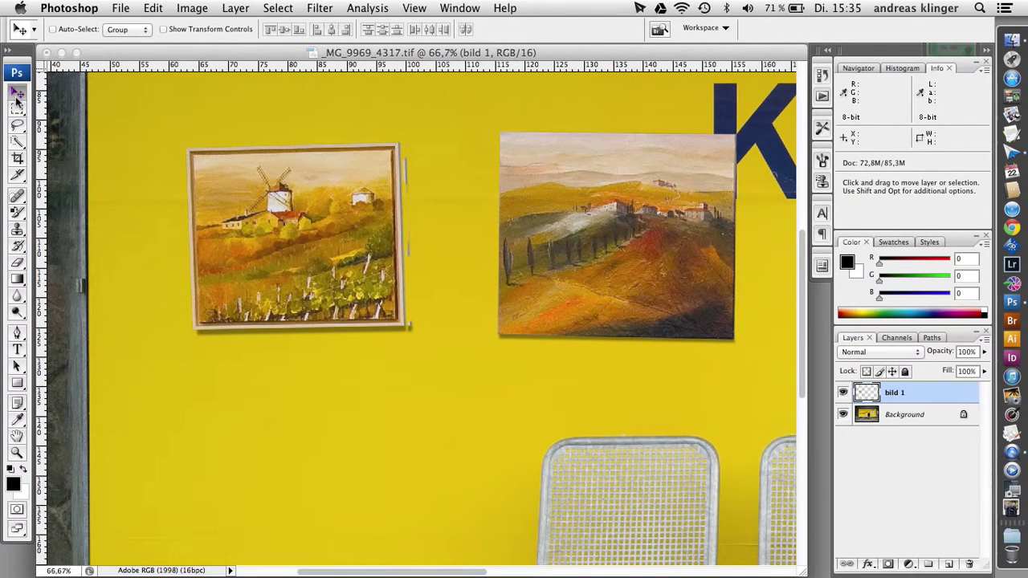
pyautogui.click(152, 8)
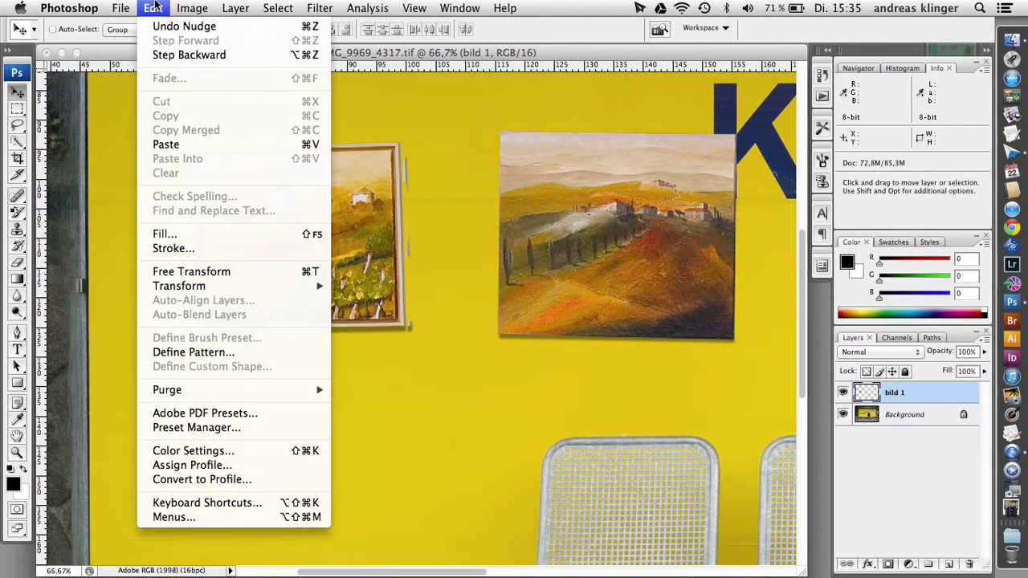
pyautogui.moveTo(180, 286)
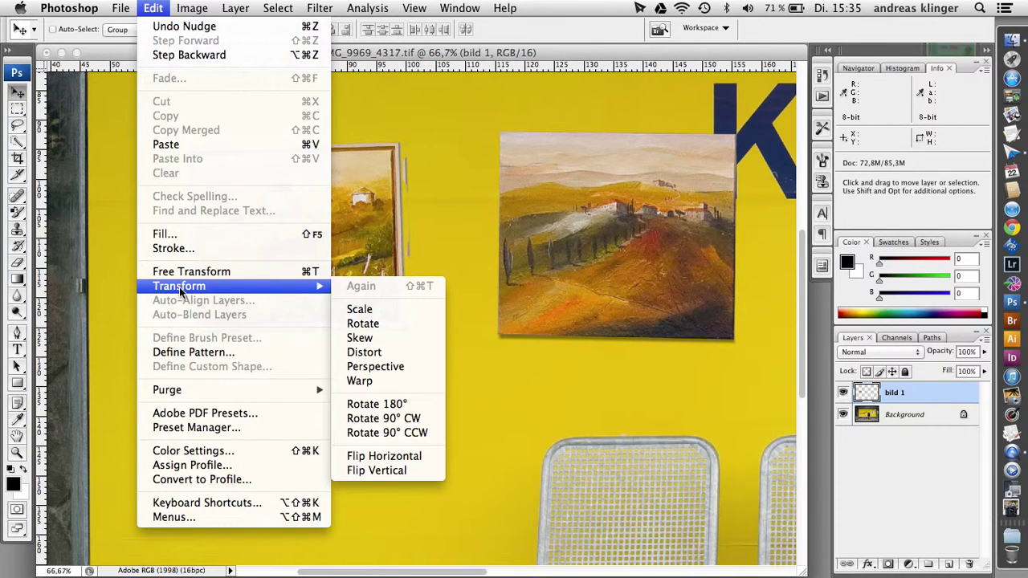
pyautogui.click(151, 6)
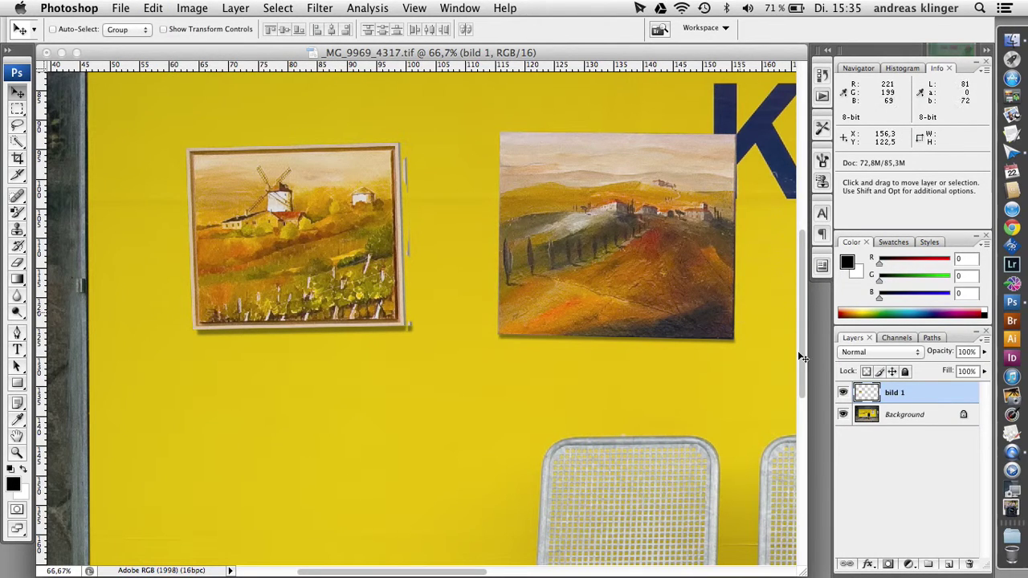
pyautogui.click(842, 393)
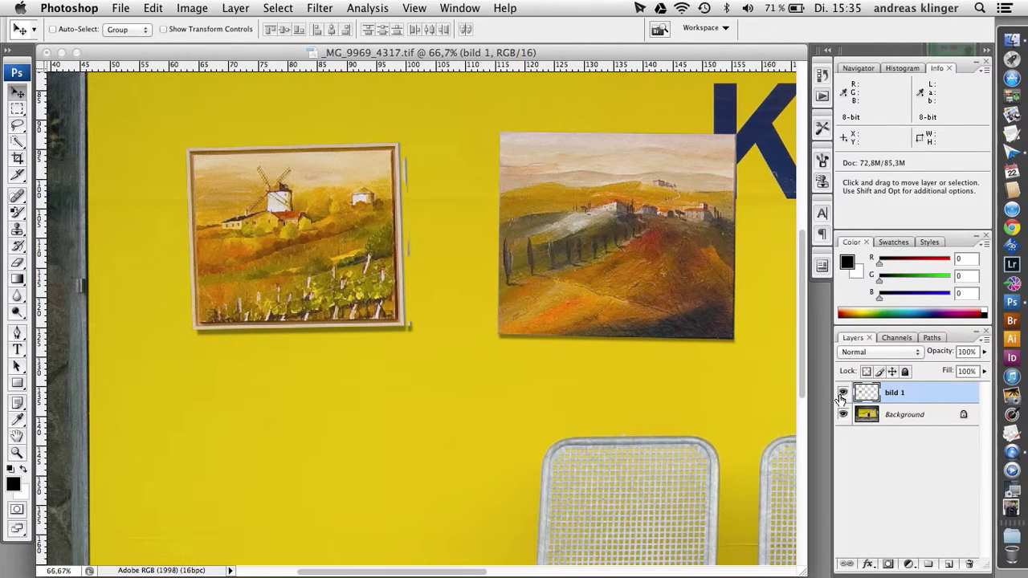
pyautogui.click(843, 393)
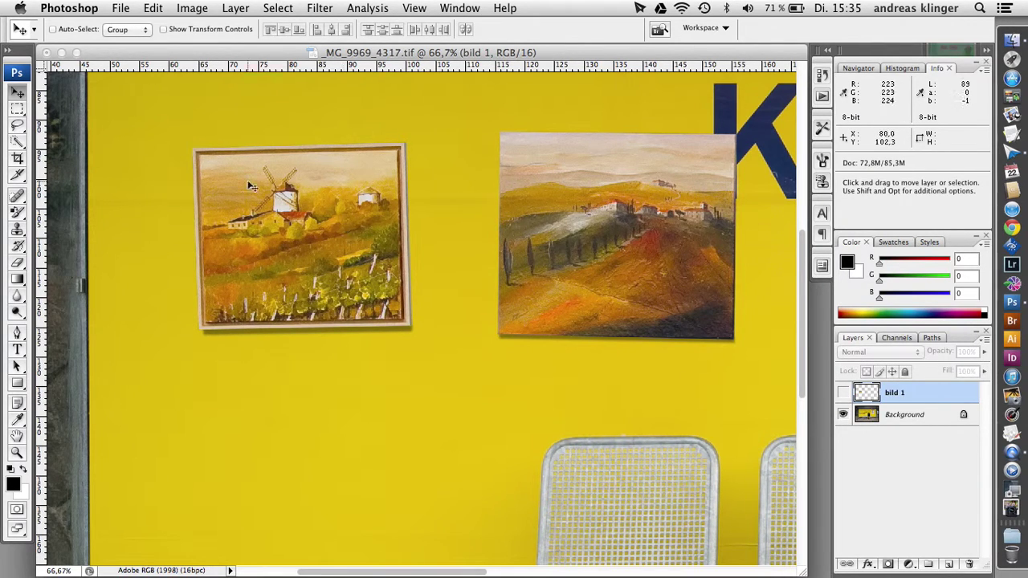
pyautogui.click(17, 111)
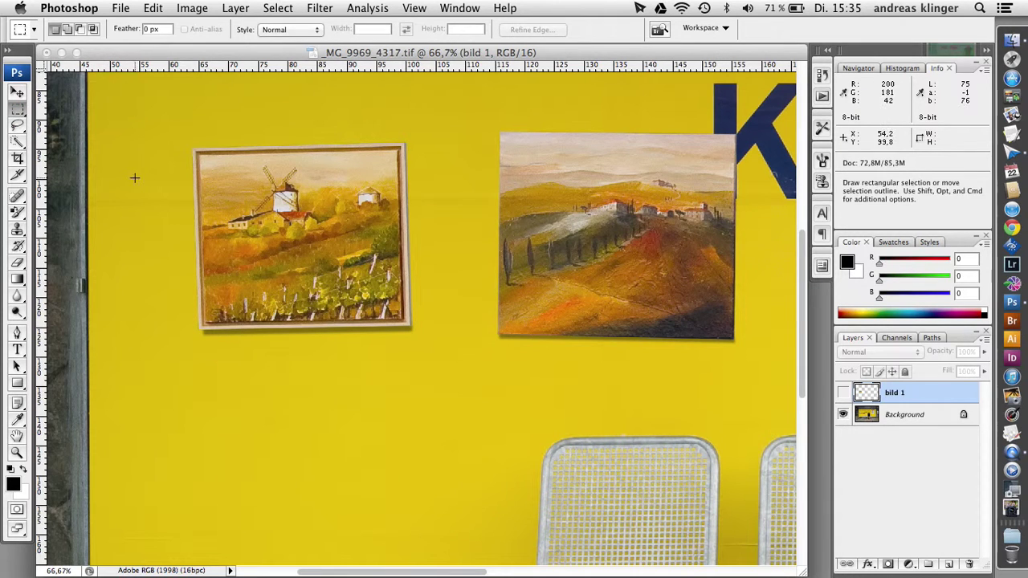
# - Duplicate the Background layer to create Background copy
pyautogui.click(916, 416)
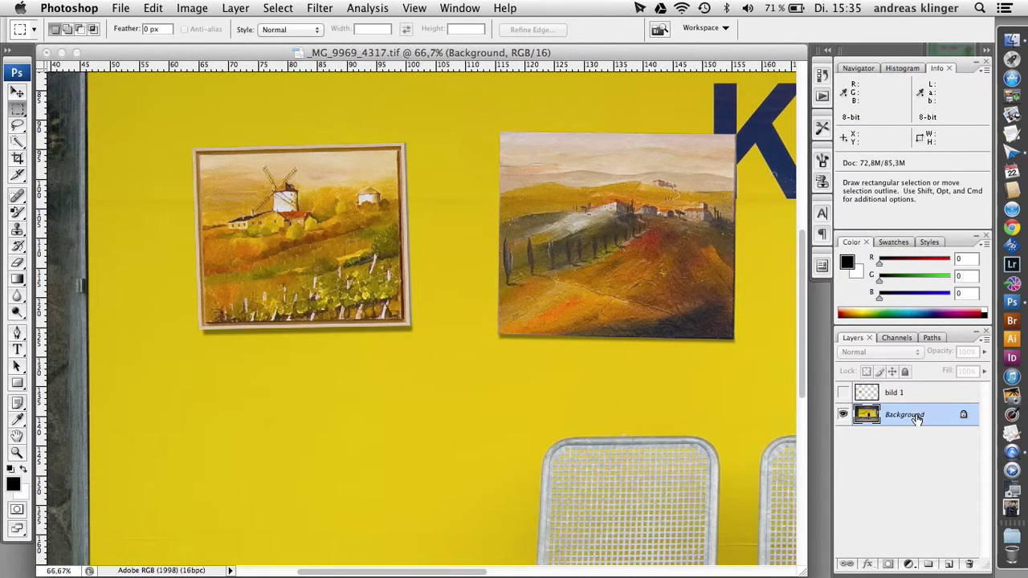
pyautogui.click(984, 343)
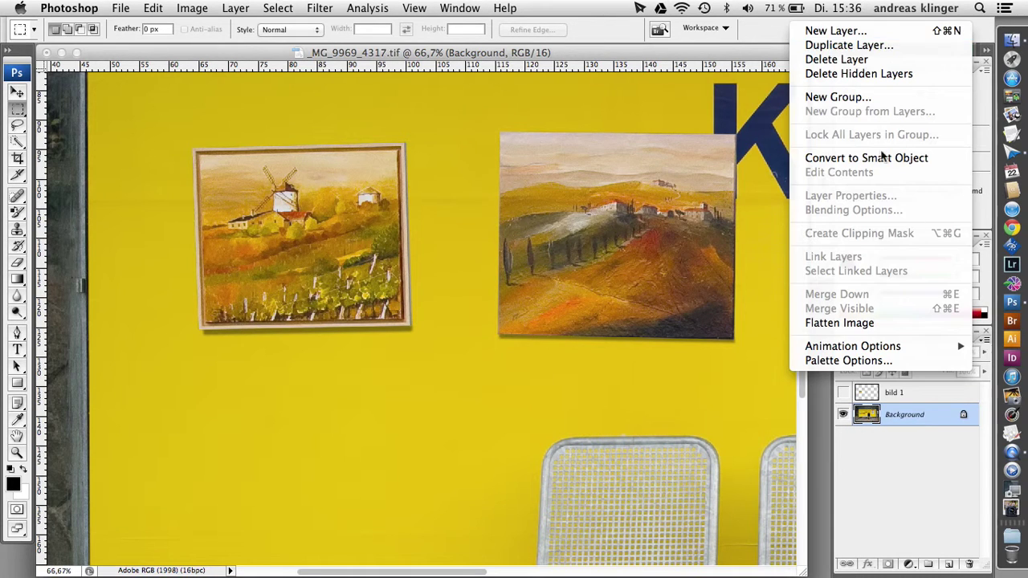
pyautogui.click(852, 46)
pyautogui.press('Return')
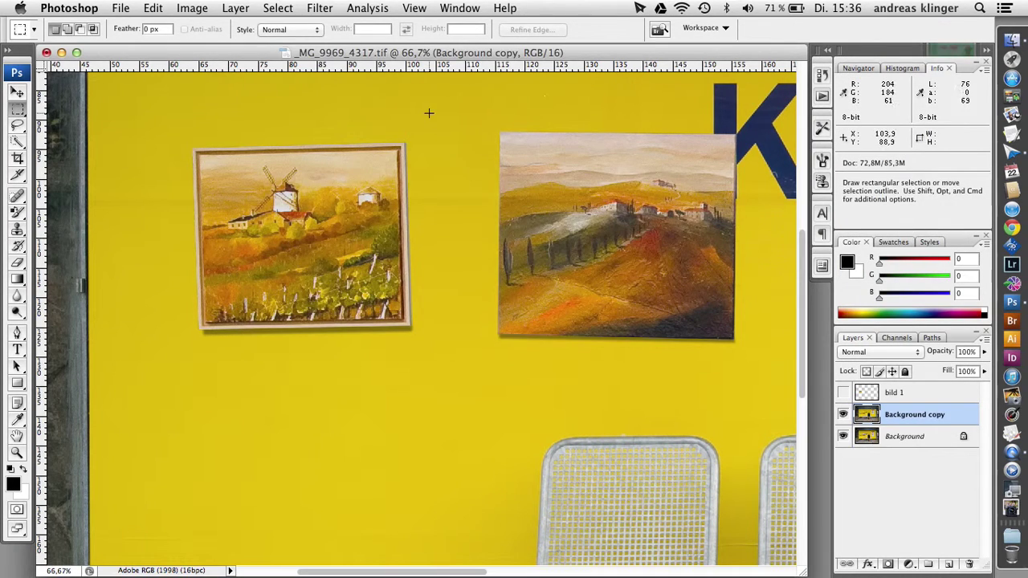
# - Copy a thin wall strip onto a layer, shift it over the painting's left edge, and merge down
pyautogui.moveTo(170, 143); pyautogui.dragTo(189, 326)
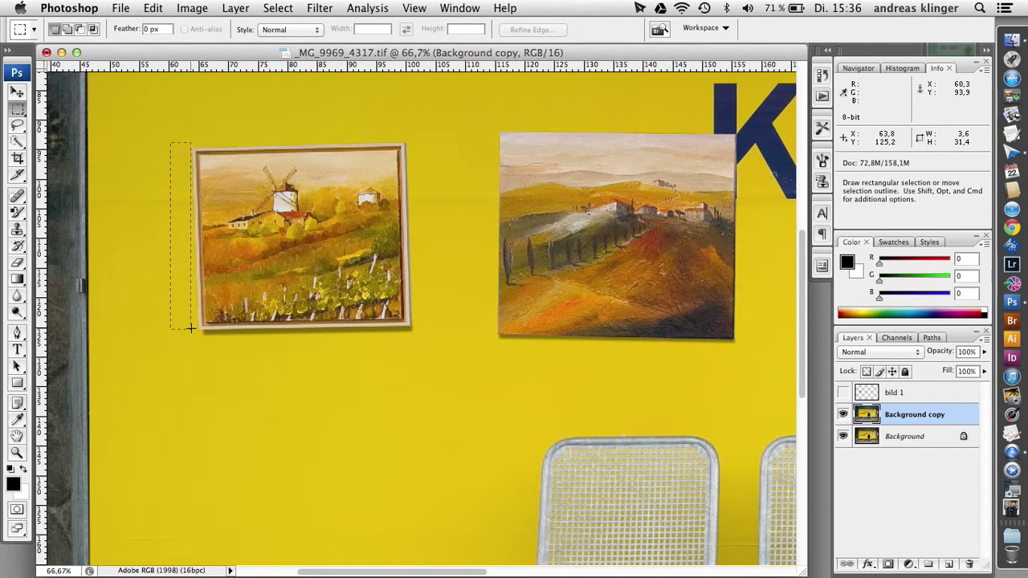
pyautogui.moveTo(189, 326); pyautogui.dragTo(189, 339)
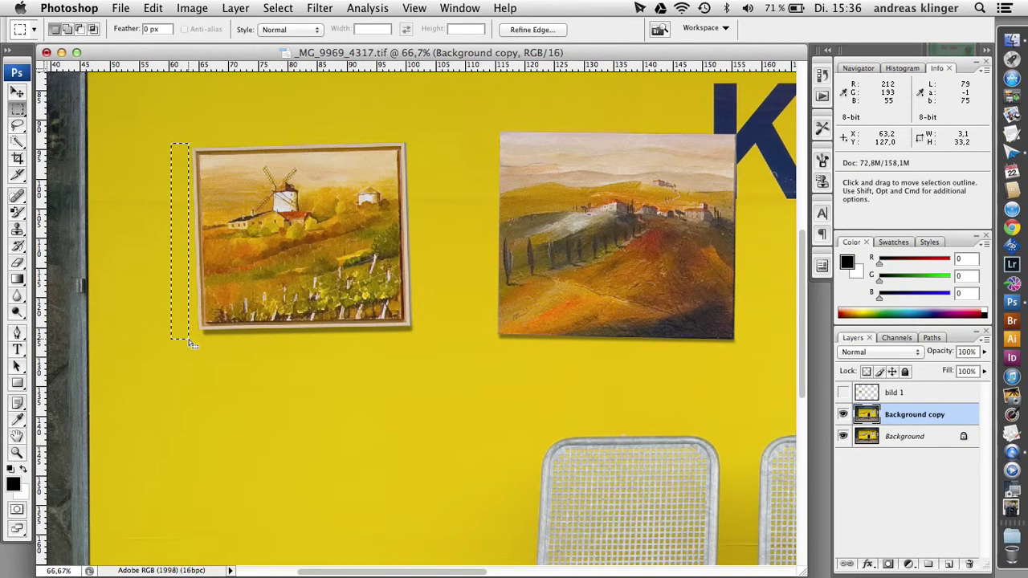
pyautogui.press('super+j')
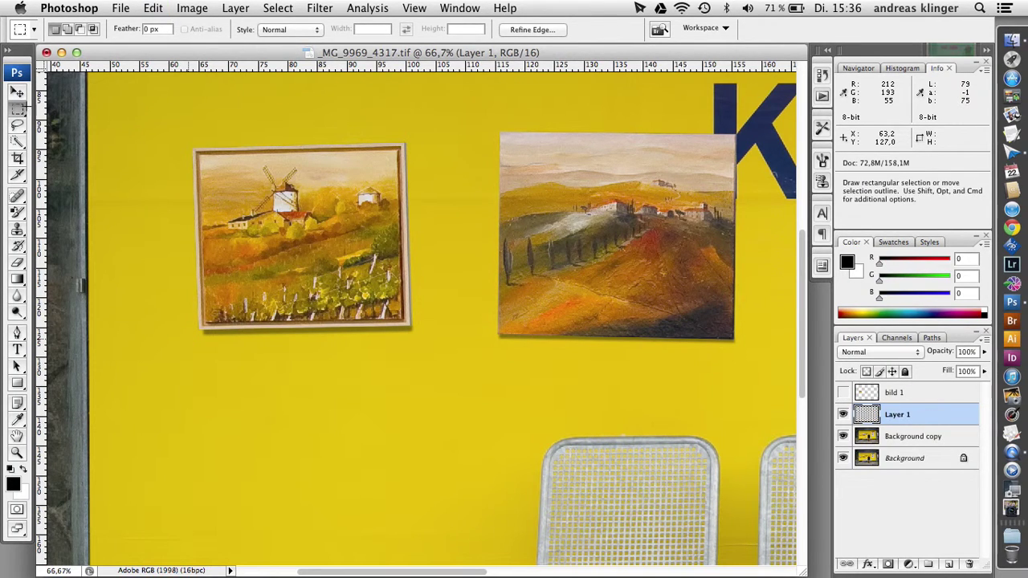
pyautogui.click(17, 93)
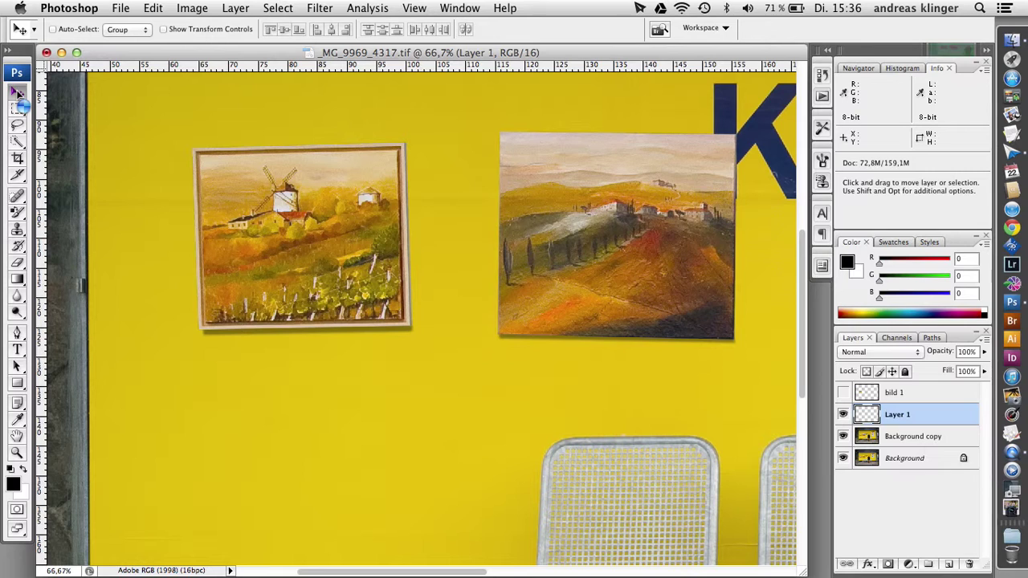
pyautogui.press('Right')
pyautogui.press('Right')
pyautogui.press('Right')
pyautogui.press('Right')
pyautogui.press('Right')
pyautogui.press('Right')
pyautogui.press('Right')
pyautogui.press('Right')
pyautogui.press('Right')
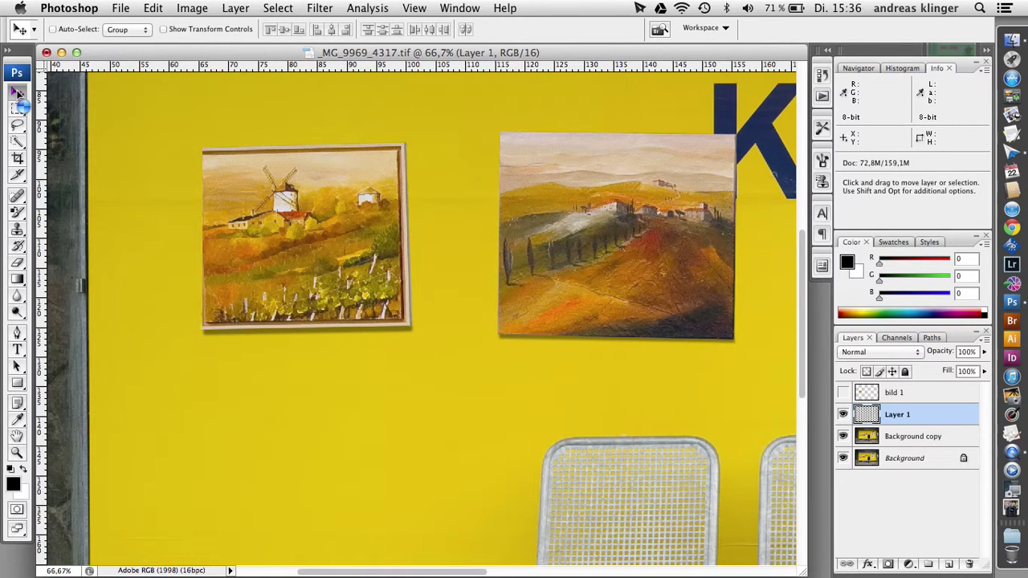
pyautogui.press('Right')
pyautogui.press('Right')
pyautogui.press('Right')
pyautogui.press('Right')
pyautogui.press('Right')
pyautogui.press('Right')
pyautogui.press('Right')
pyautogui.press('Right')
pyautogui.press('Right')
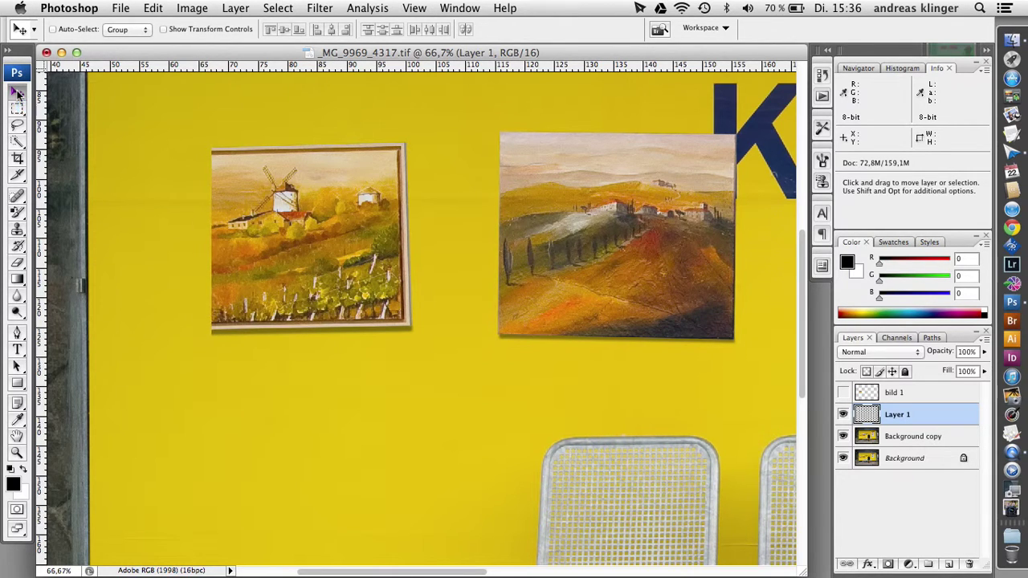
pyautogui.press('Right')
pyautogui.press('Right')
pyautogui.press('Right')
pyautogui.press('Left')
pyautogui.press('Left')
pyautogui.press('Left')
pyautogui.press('Left')
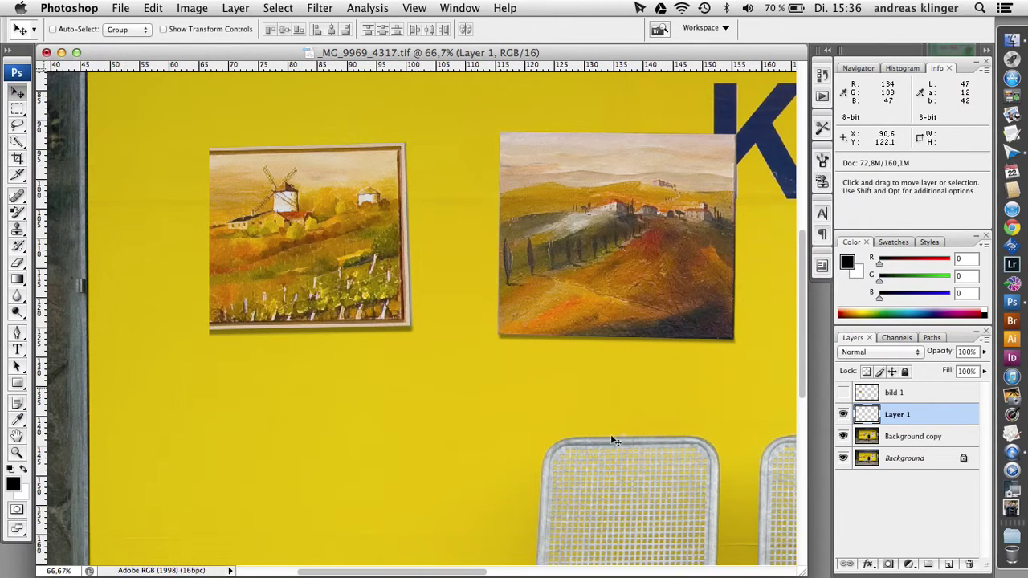
pyautogui.click(985, 341)
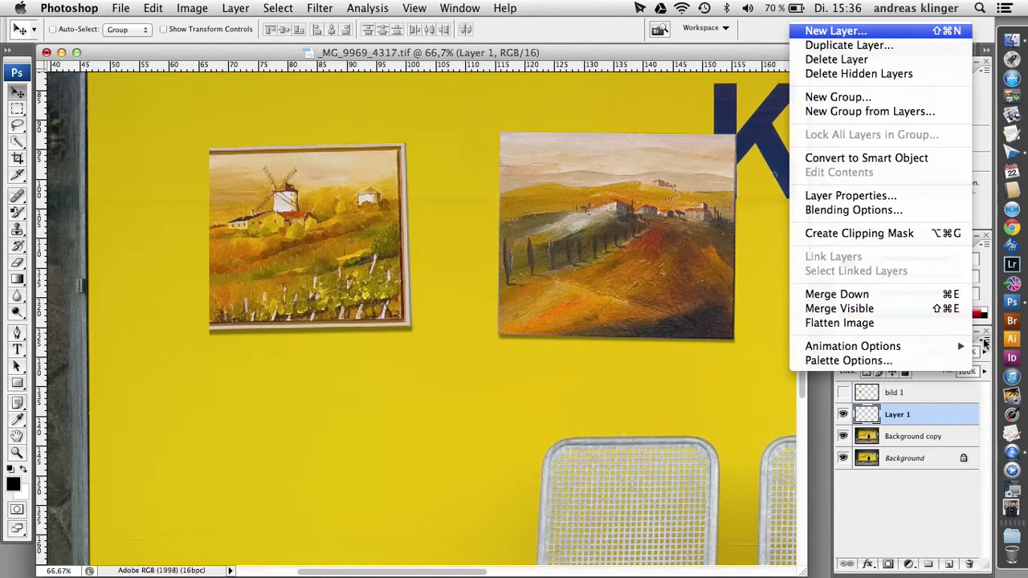
pyautogui.click(866, 296)
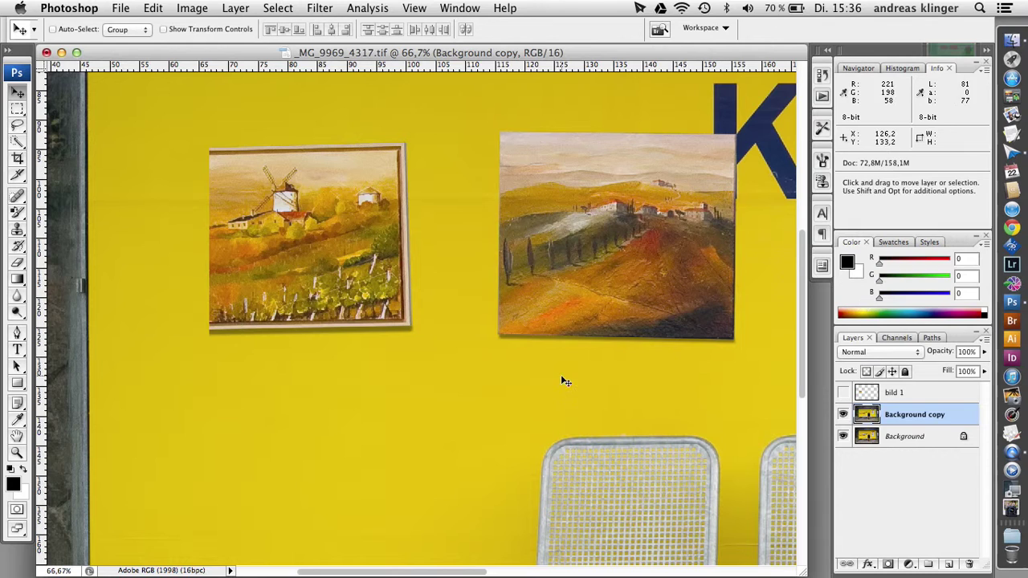
# - Copy a yellow wall strip from right of the painting onto a new layer, Layer 1
pyautogui.click(16, 108)
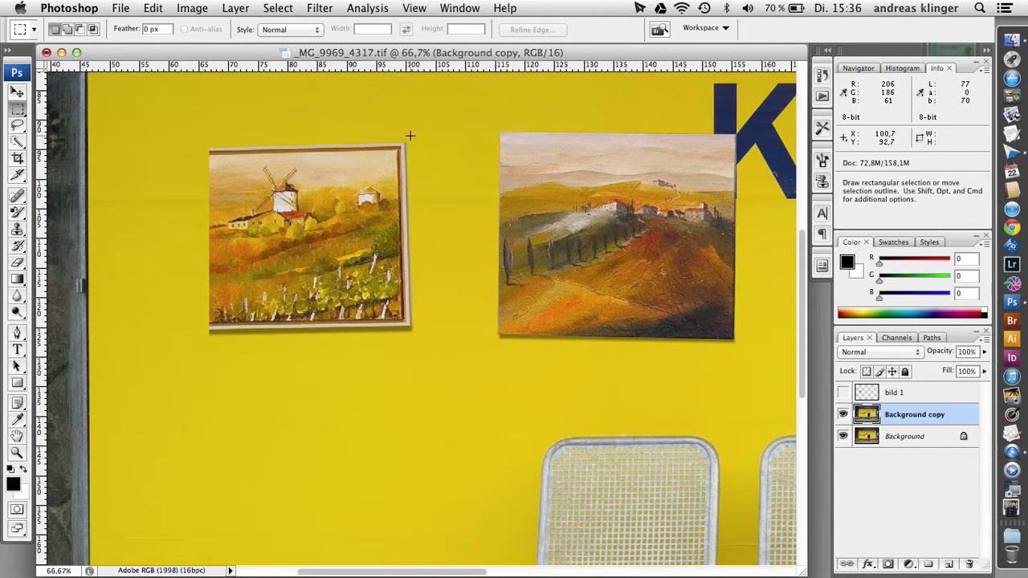
pyautogui.moveTo(409, 136); pyautogui.dragTo(443, 349)
pyautogui.press('Right')
pyautogui.press('Right')
pyautogui.press('Right')
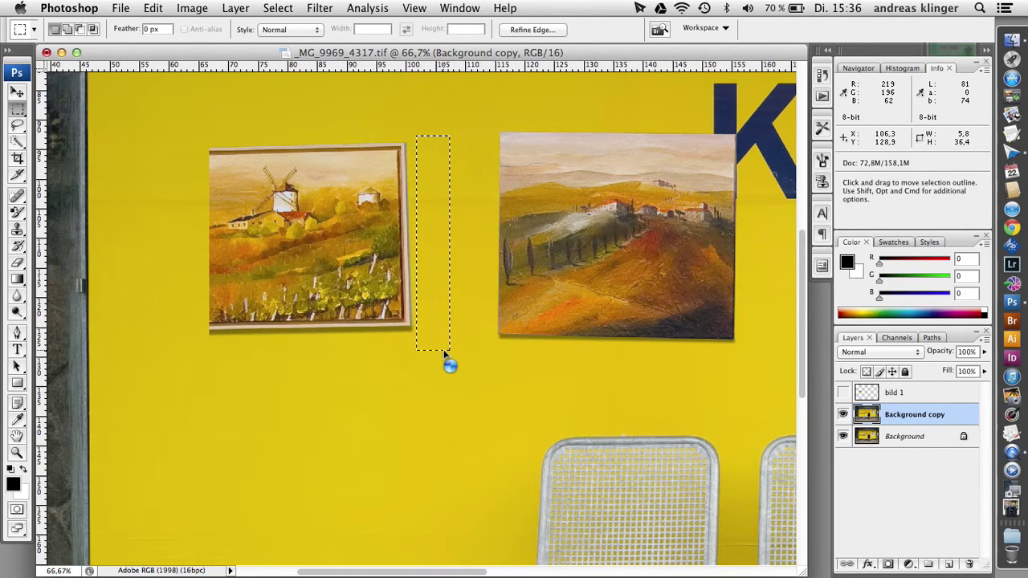
pyautogui.press('Right')
pyautogui.press('Right')
pyautogui.press('Right')
pyautogui.press('super+c')
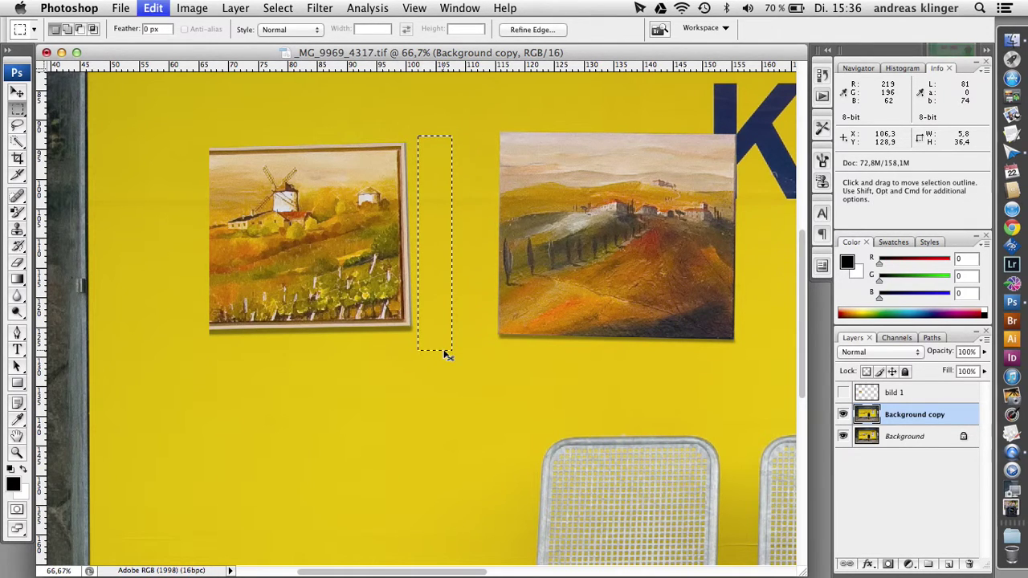
pyautogui.press('super+v')
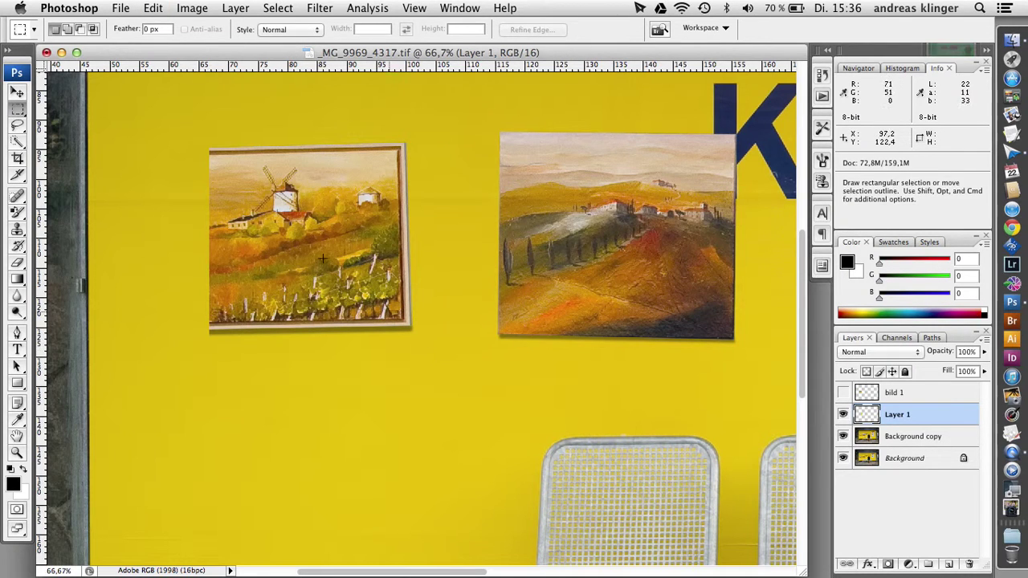
pyautogui.click(17, 94)
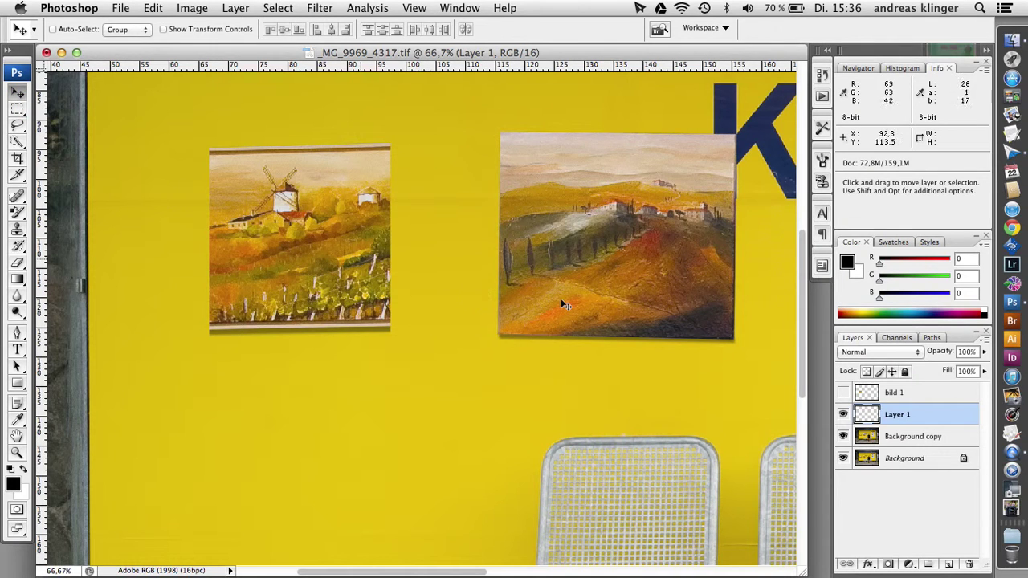
pyautogui.click(985, 341)
# - Merge the right-edge patch down, then copy a wide wall strip below the painting to a new layer
pyautogui.click(895, 295)
pyautogui.click(18, 111)
pyautogui.moveTo(281, 362); pyautogui.dragTo(413, 373)
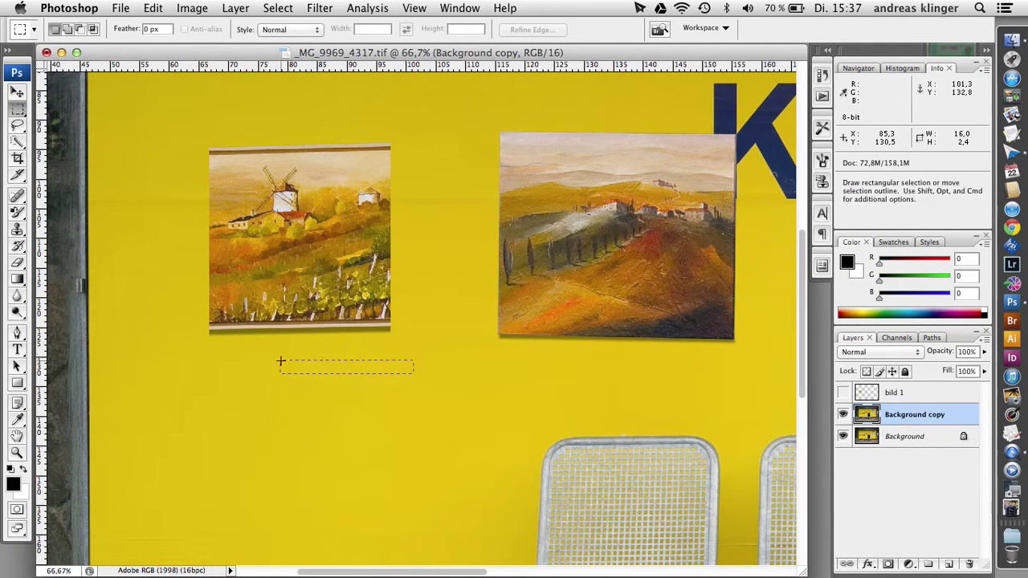
pyautogui.moveTo(281, 362); pyautogui.dragTo(195, 340)
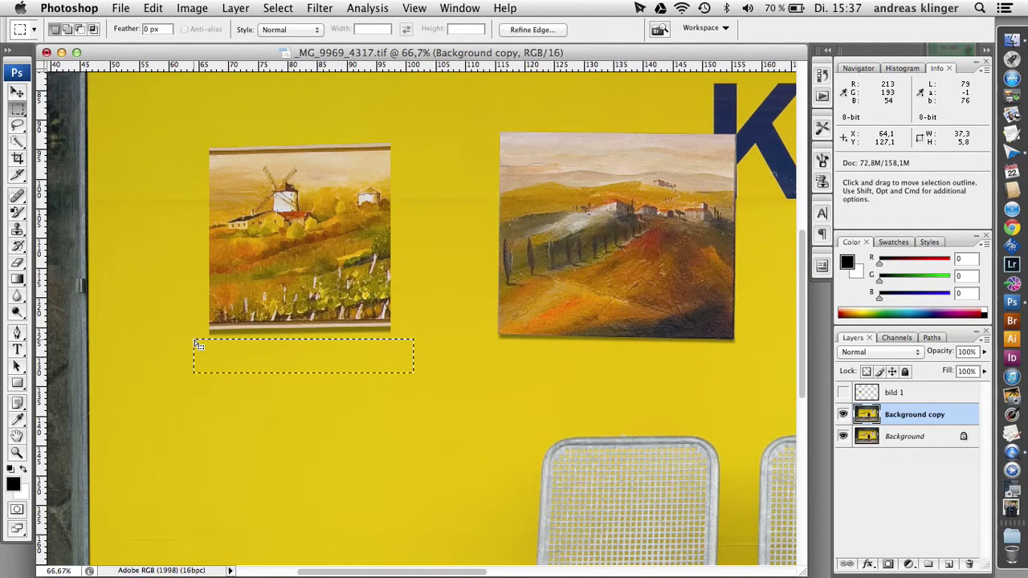
pyautogui.hotkey('ctrl', 'c')
pyautogui.hotkey('ctrl', 'v')
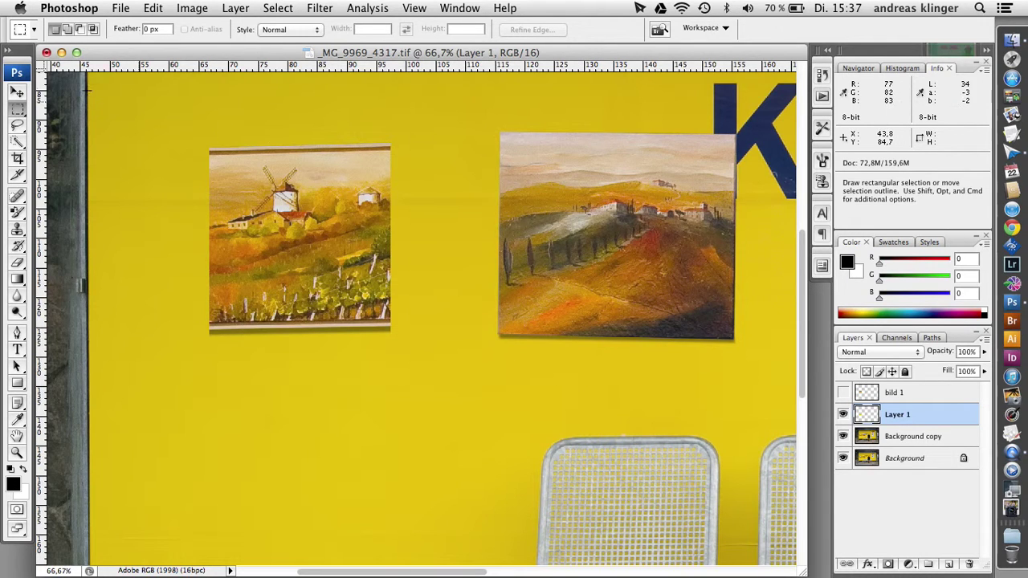
# - Shift the bottom patch up over the painting's bottom edge and merge it into Background copy
pyautogui.click(18, 92)
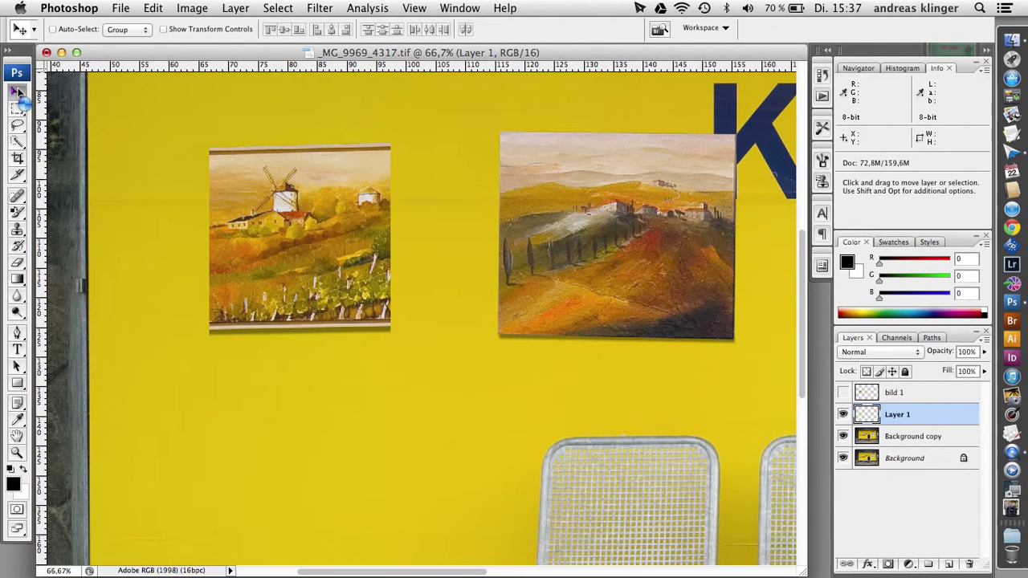
pyautogui.hotkey('shift', 'Up')
pyautogui.hotkey('shift', 'Up')
pyautogui.hotkey('shift', 'Up')
pyautogui.hotkey('shift', 'Up')
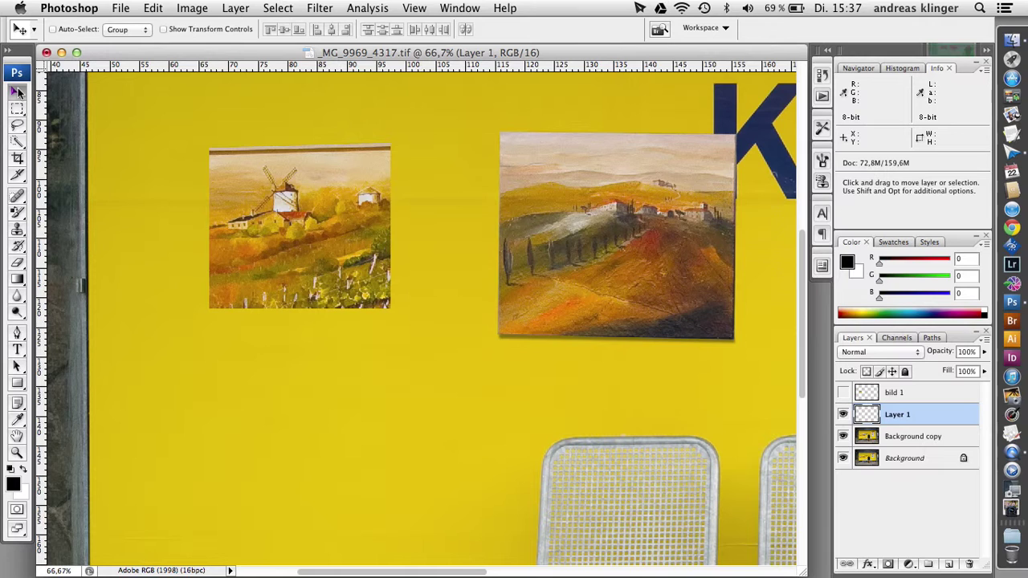
pyautogui.hotkey('shift', 'Down')
pyautogui.hotkey('shift', 'Down')
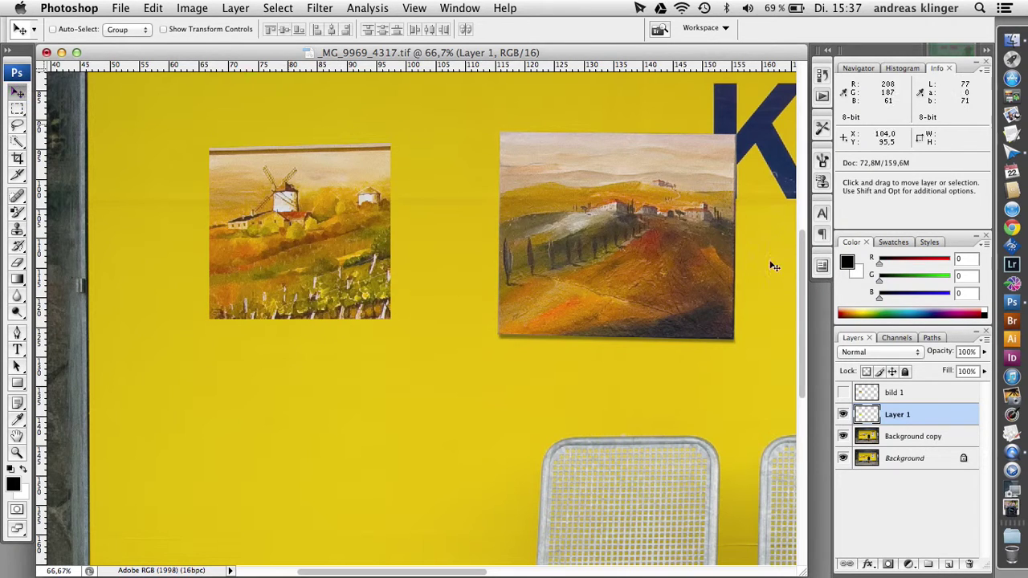
pyautogui.click(985, 339)
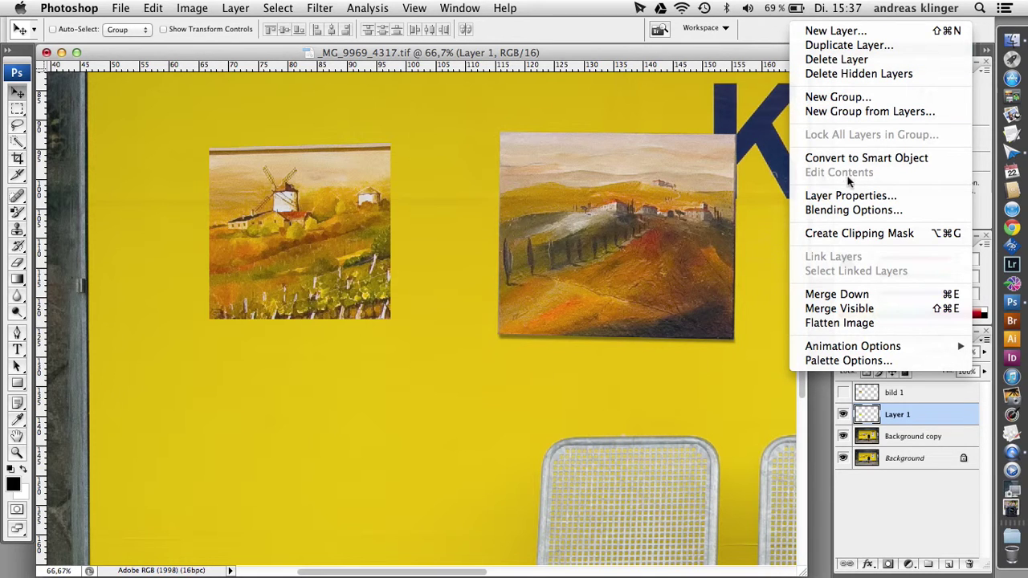
pyautogui.click(837, 294)
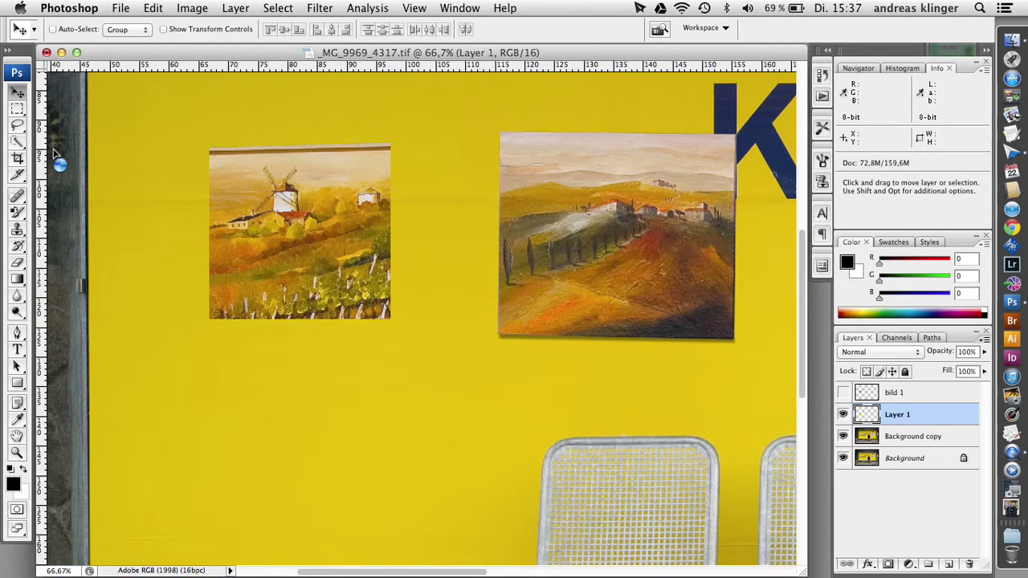
pyautogui.click(17, 108)
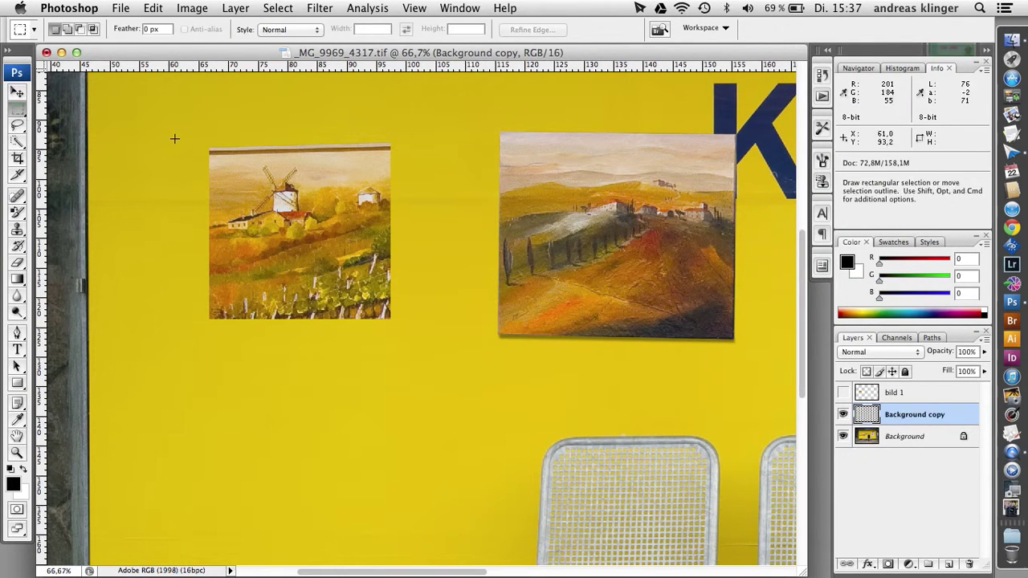
# - Paste a wall strip from above the painting and Free Transform-stretch it down over the top frame
pyautogui.moveTo(191, 111); pyautogui.dragTo(398, 138)
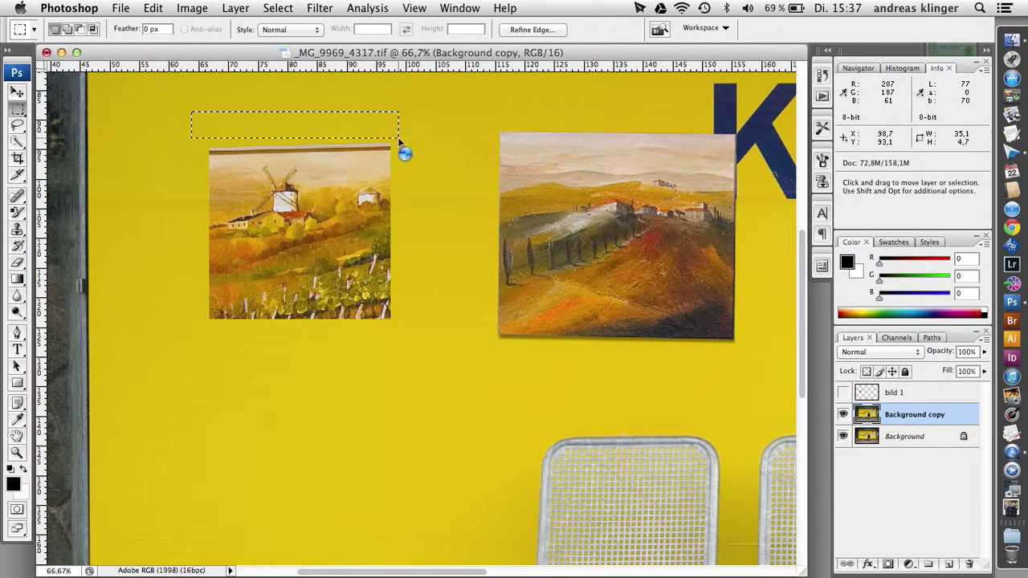
pyautogui.press('super+c')
pyautogui.press('super+v')
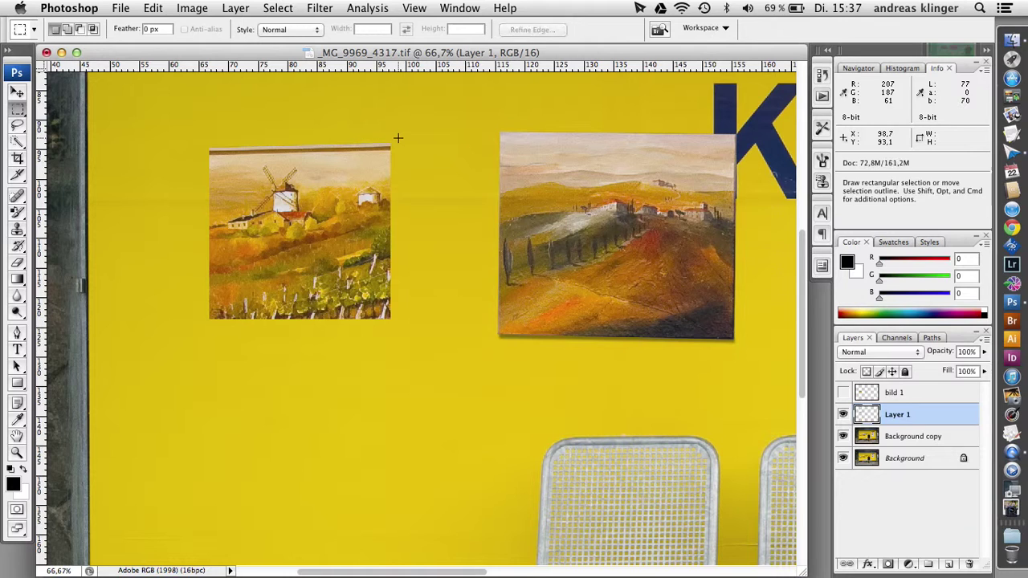
pyautogui.click(154, 9)
pyautogui.click(154, 10)
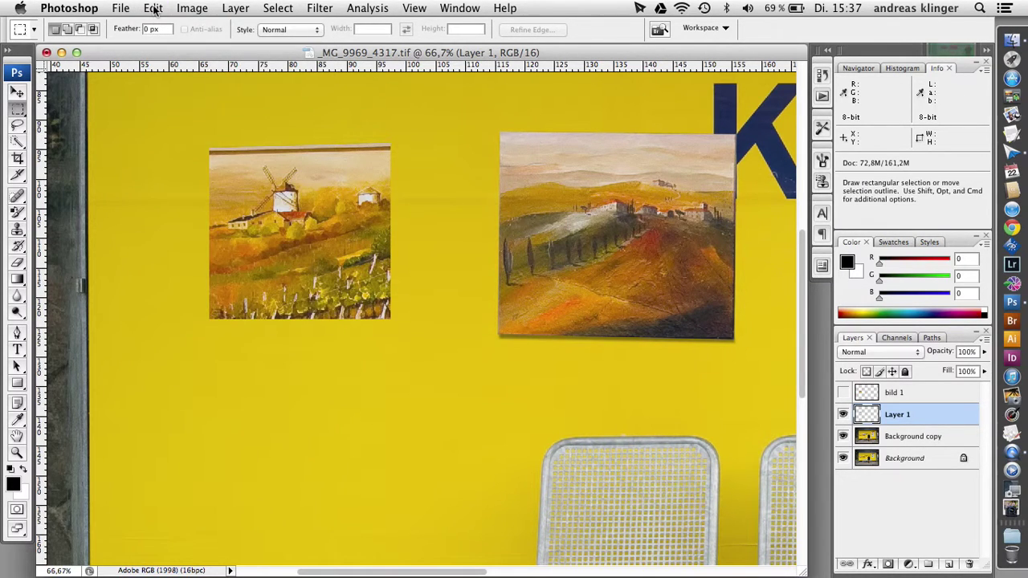
pyautogui.hotkey('ctrl', 't')
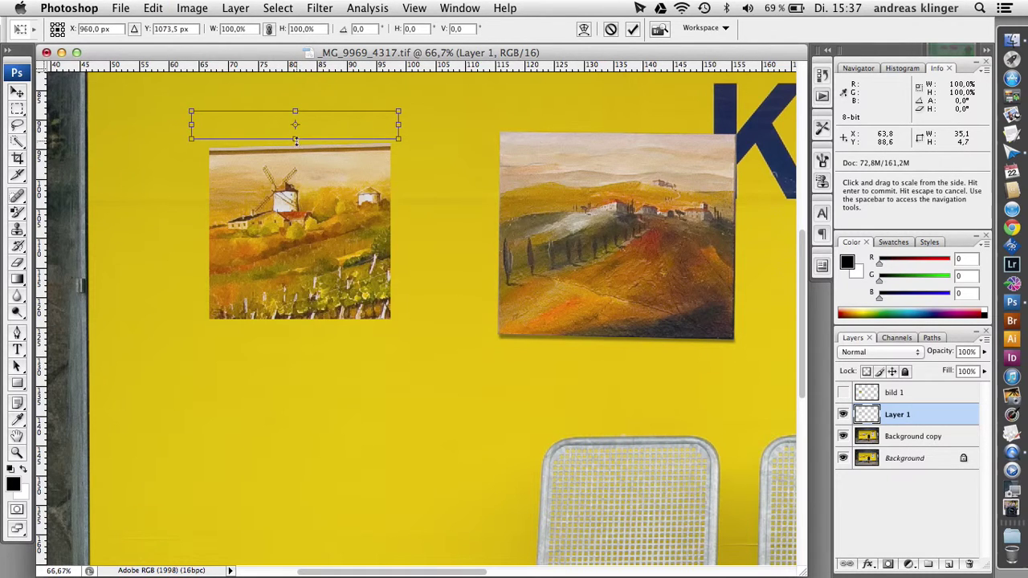
pyautogui.moveTo(296, 139); pyautogui.dragTo(302, 181)
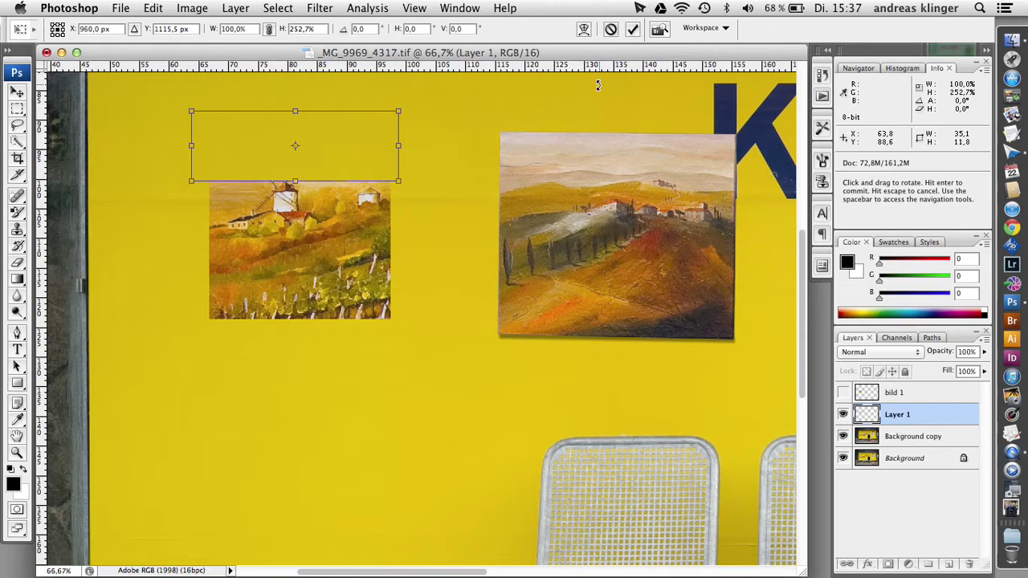
pyautogui.click(631, 32)
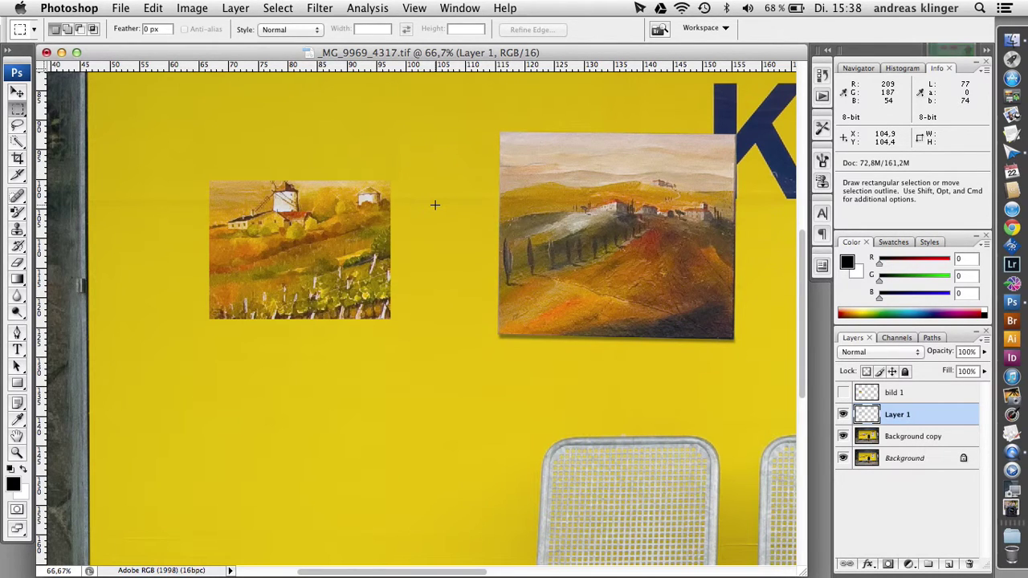
# - Try an Eraser stroke on the wall patch above the windmill painting, then undo it twice
pyautogui.click(18, 264)
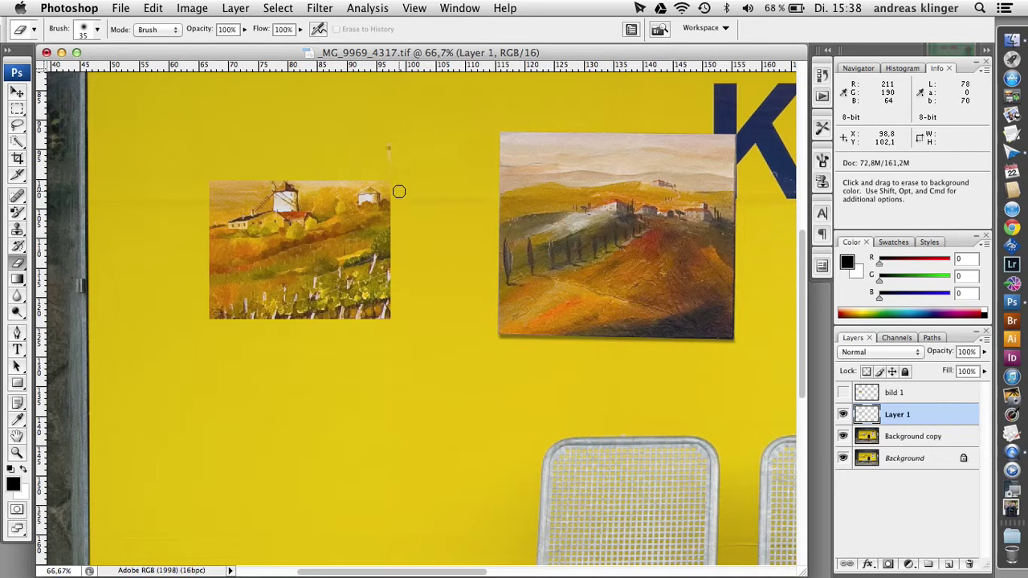
pyautogui.press('super+z')
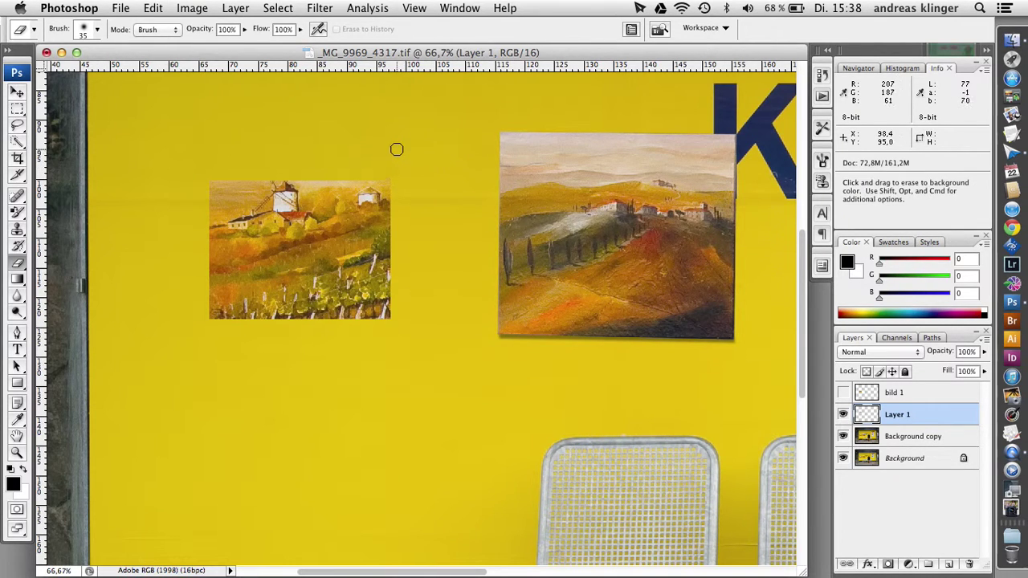
pyautogui.press('super+z')
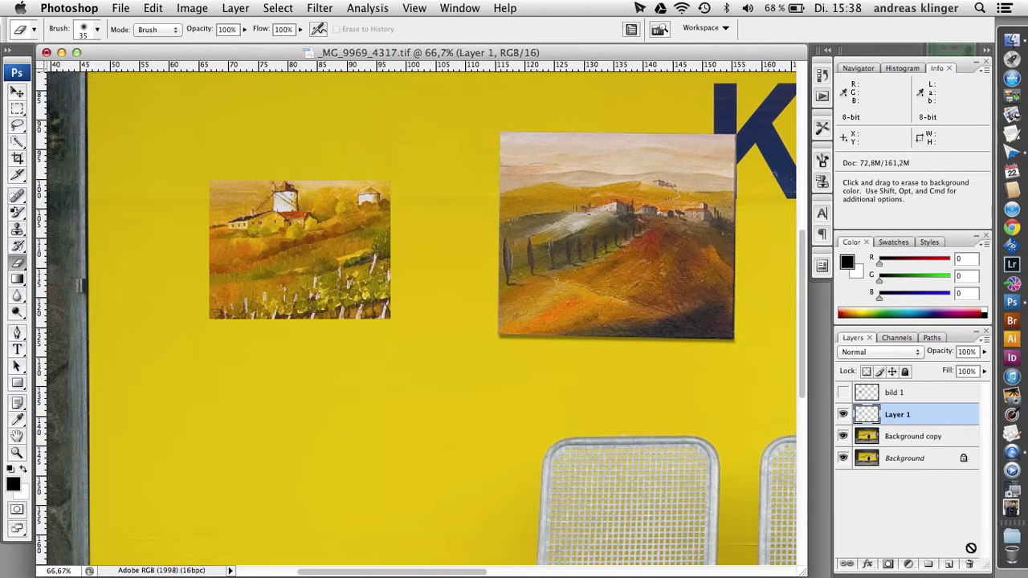
# - Delete the overstretched Layer 1 and paste a fresh copy of a wall strip from above the painting
pyautogui.moveTo(970, 548); pyautogui.dragTo(969, 564)
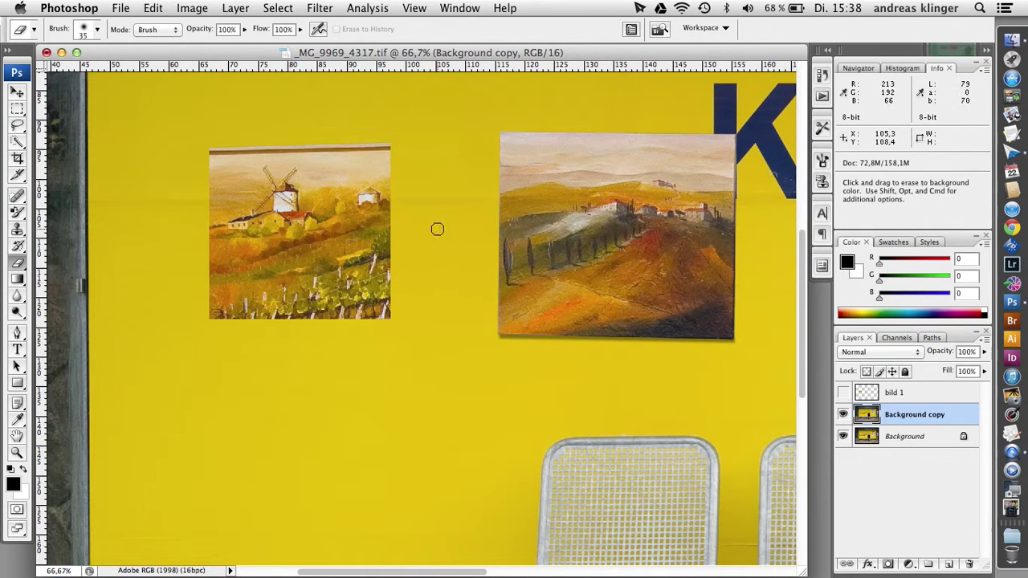
pyautogui.click(18, 109)
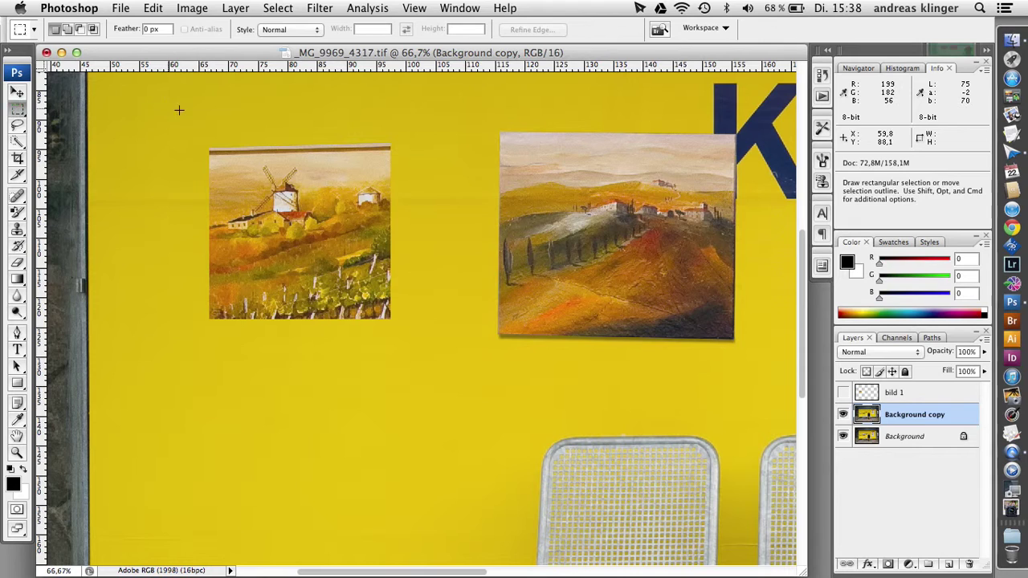
pyautogui.moveTo(195, 110); pyautogui.dragTo(406, 135)
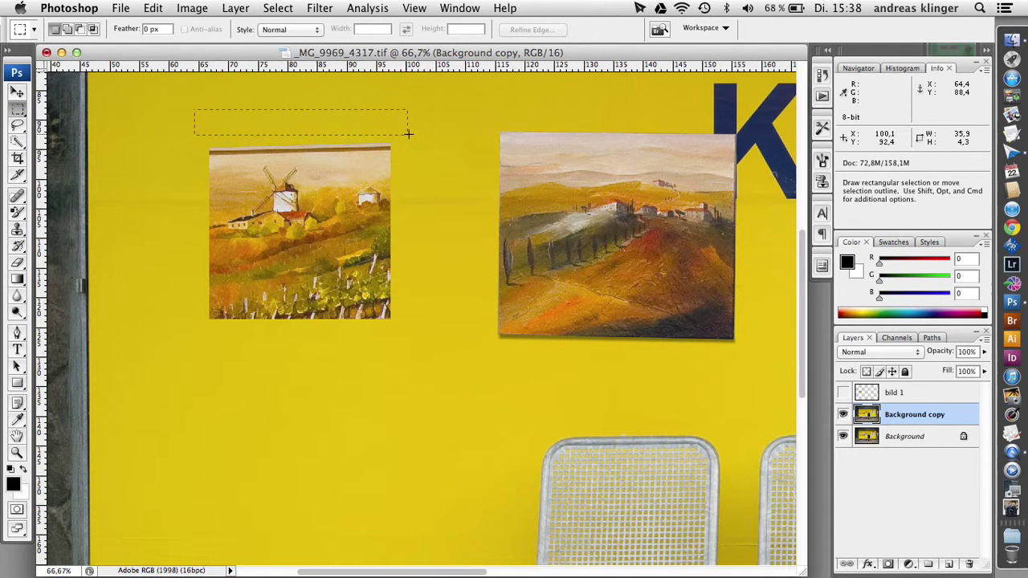
pyautogui.press('super+c')
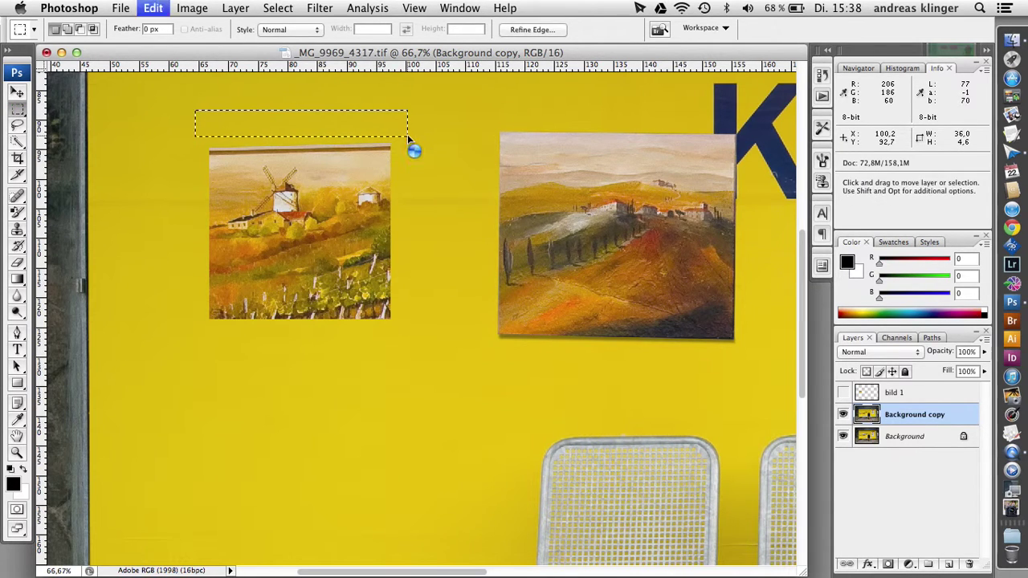
pyautogui.press('super+v')
# - Nudge the new wall strip down and back up so it sits just above the painting's top edge
pyautogui.click(17, 93)
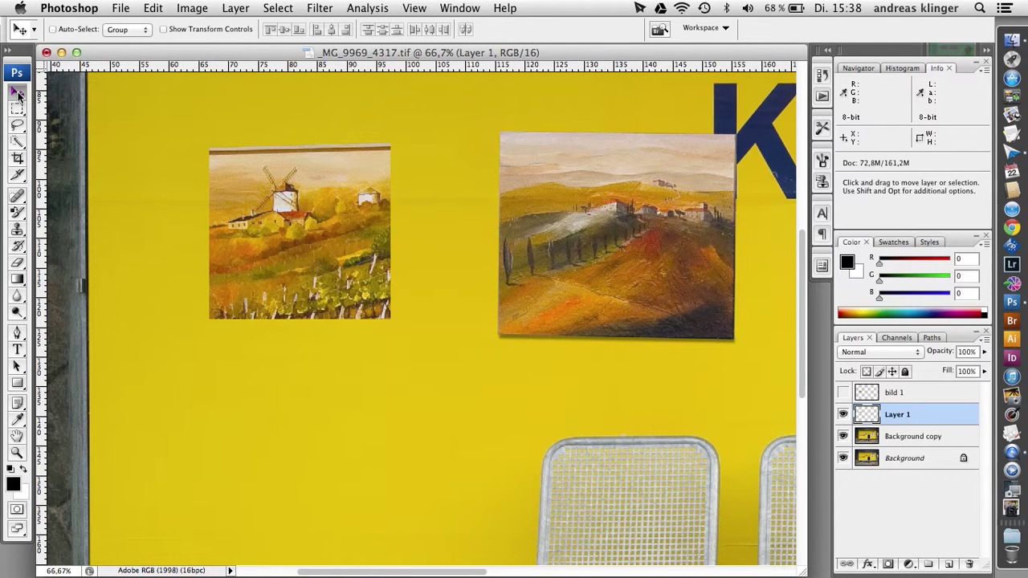
pyautogui.hotkey('shift', 'Down')
pyautogui.hotkey('shift', 'Down')
pyautogui.hotkey('shift', 'Down')
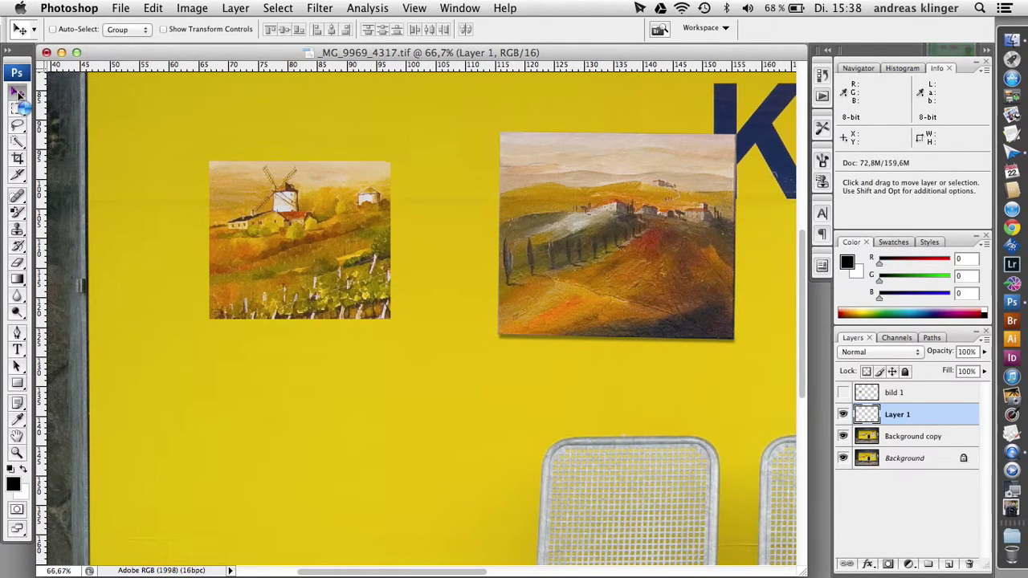
pyautogui.hotkey('shift', 'Up')
pyautogui.hotkey('shift', 'Up')
pyautogui.hotkey('shift', 'Up')
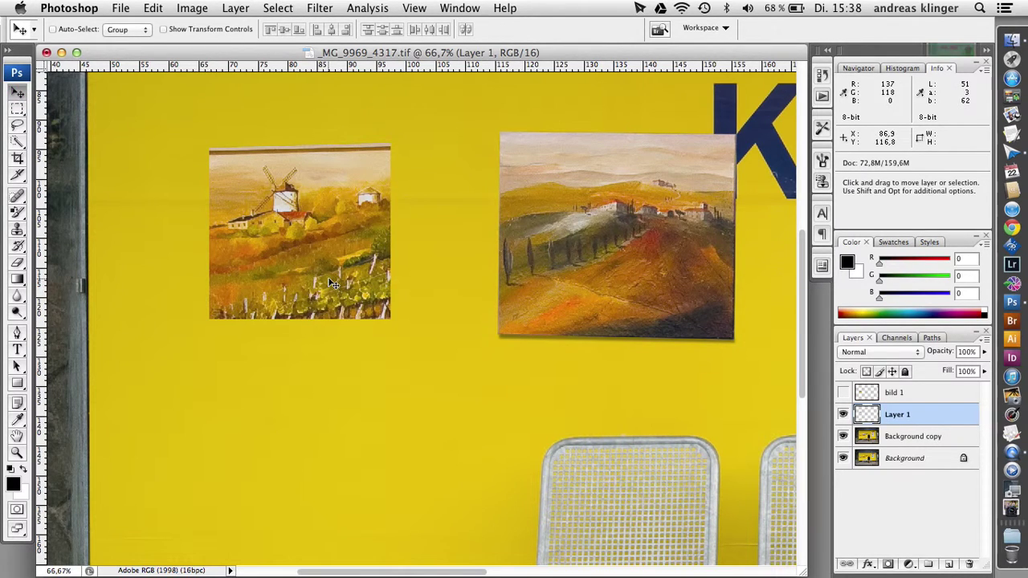
pyautogui.click(192, 9)
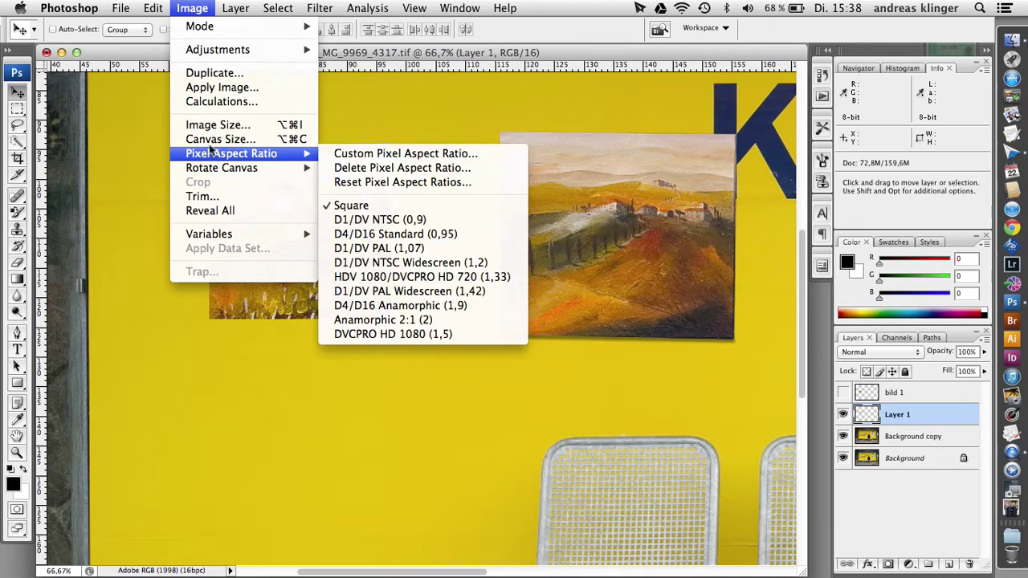
# - Free-transform the new wall strip, stretching it down to 188.9% height over the painting's top edge
pyautogui.click(157, 10)
pyautogui.press('super+t')
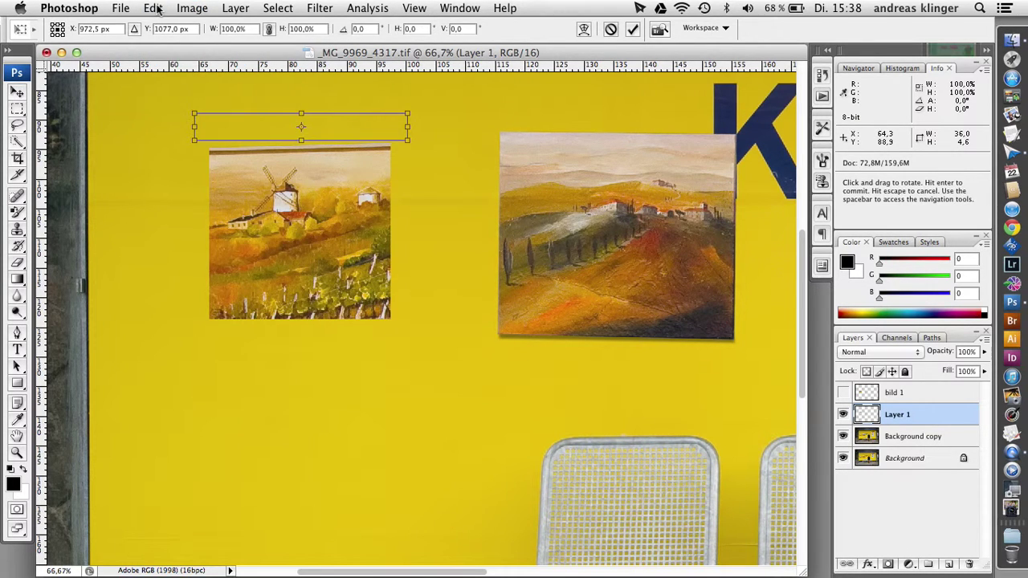
pyautogui.moveTo(301, 141); pyautogui.dragTo(301, 165)
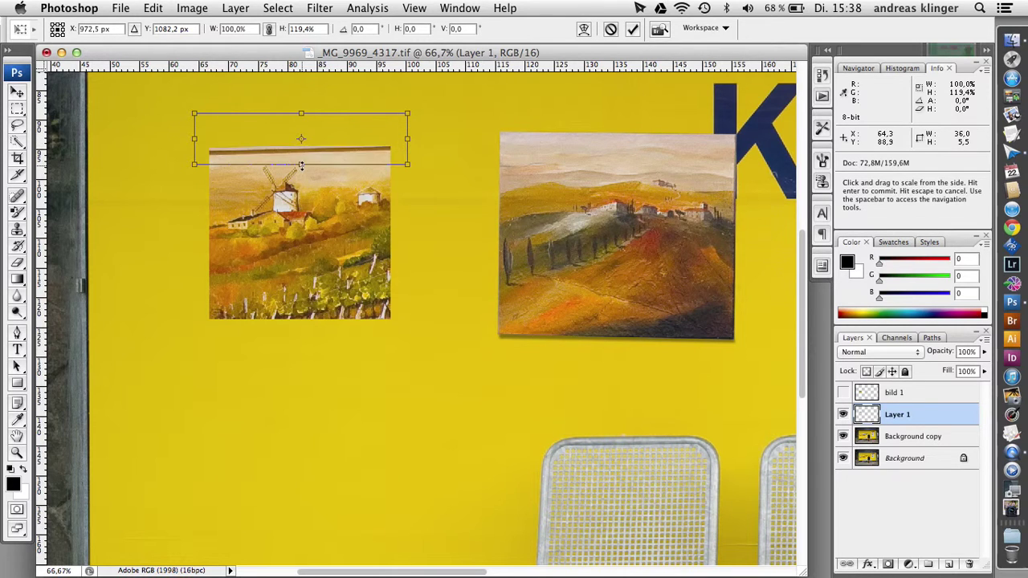
pyautogui.click(632, 29)
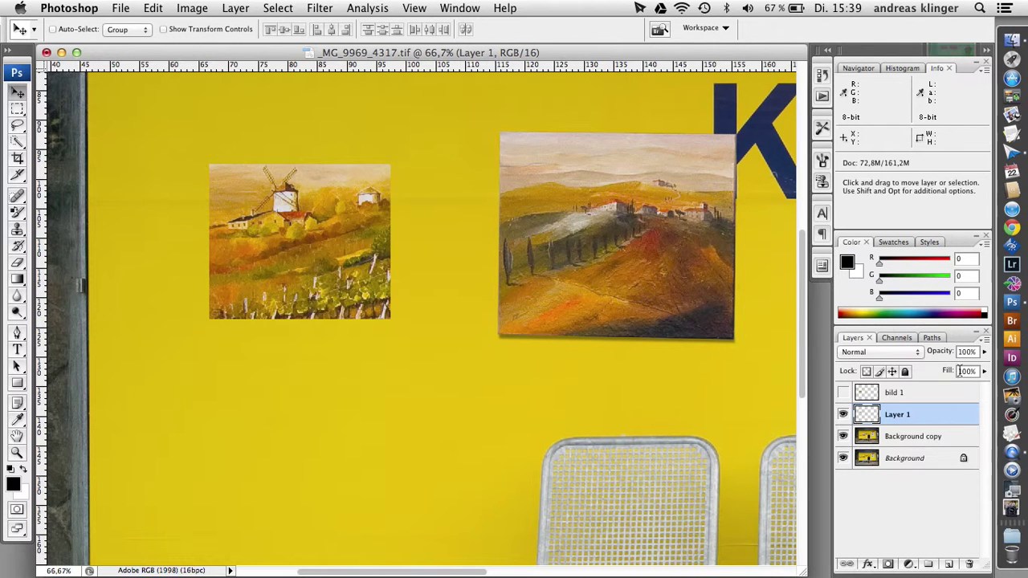
# - Cancel a stray Duplicate Layer and merge the patch layer down into Background copy
pyautogui.click(987, 342)
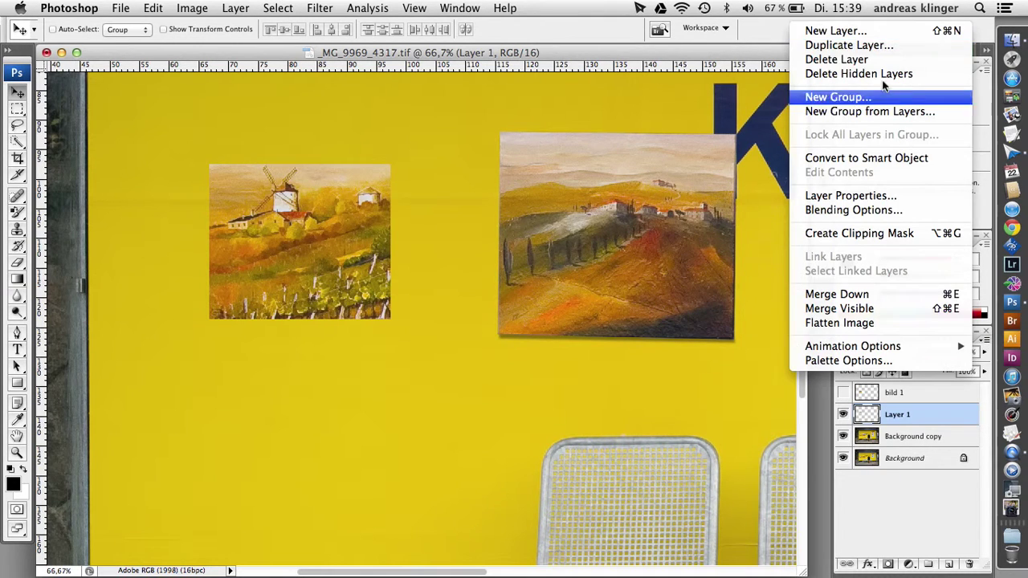
pyautogui.click(867, 50)
pyautogui.write('A')
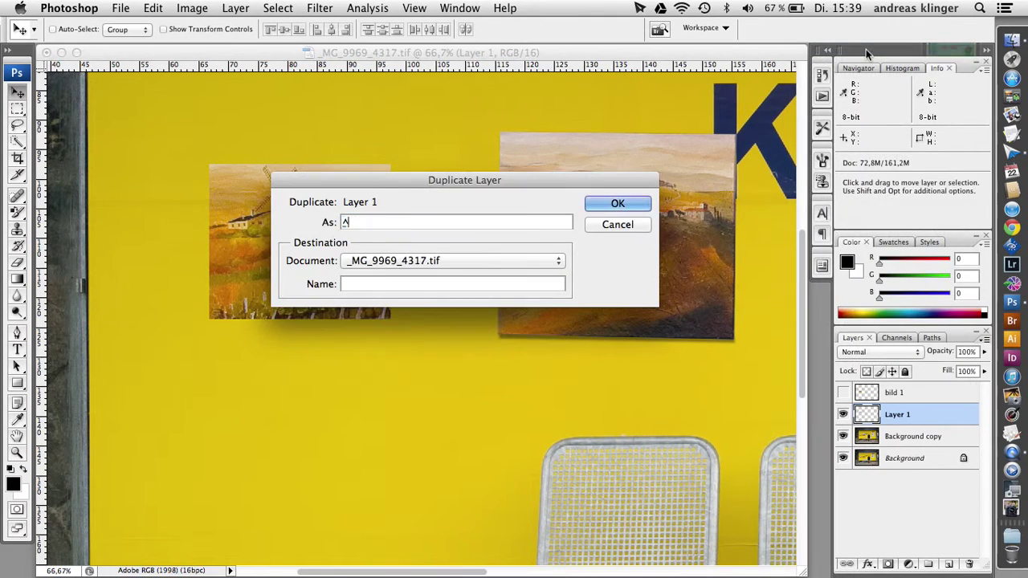
pyautogui.press('Escape')
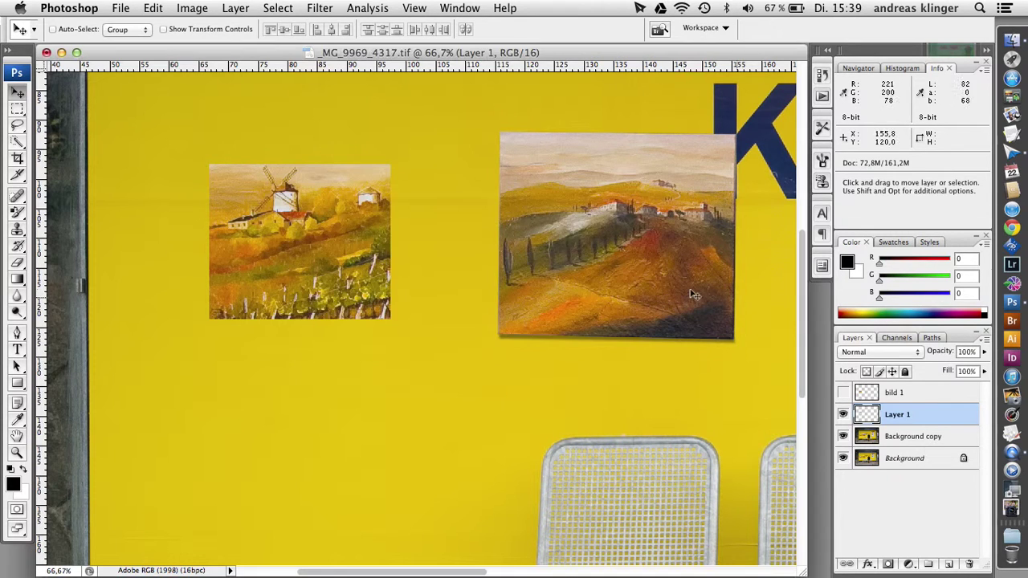
pyautogui.click(987, 338)
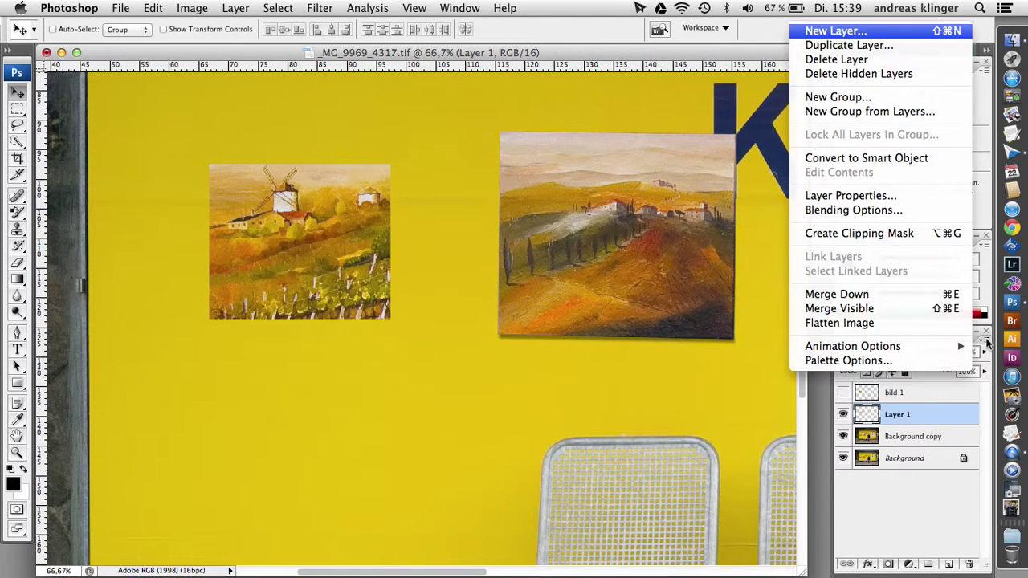
pyautogui.press('Delete')
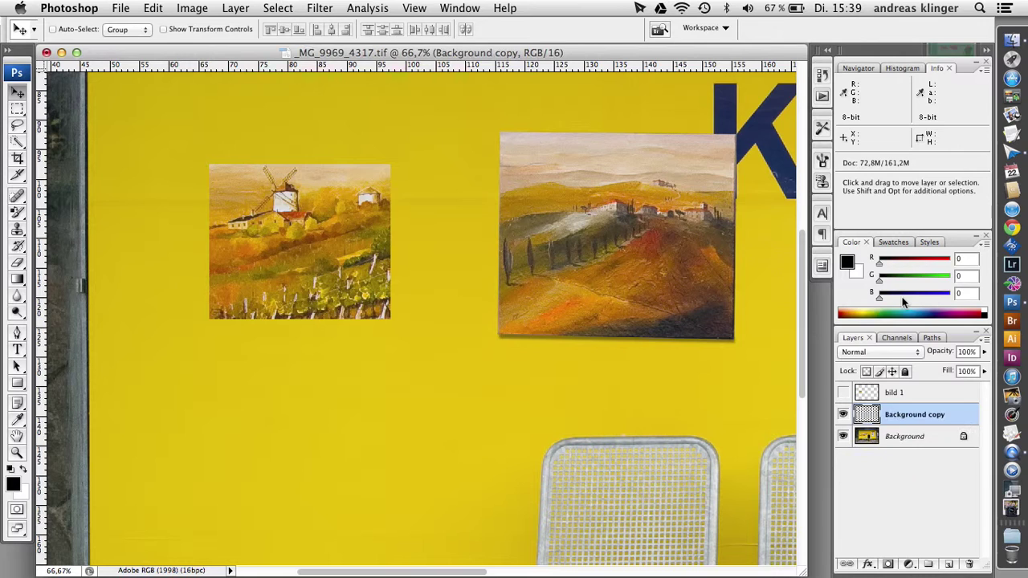
# - Toggle bild 1's visibility several times to compare the canvas with and without the framed painting
pyautogui.click(843, 393)
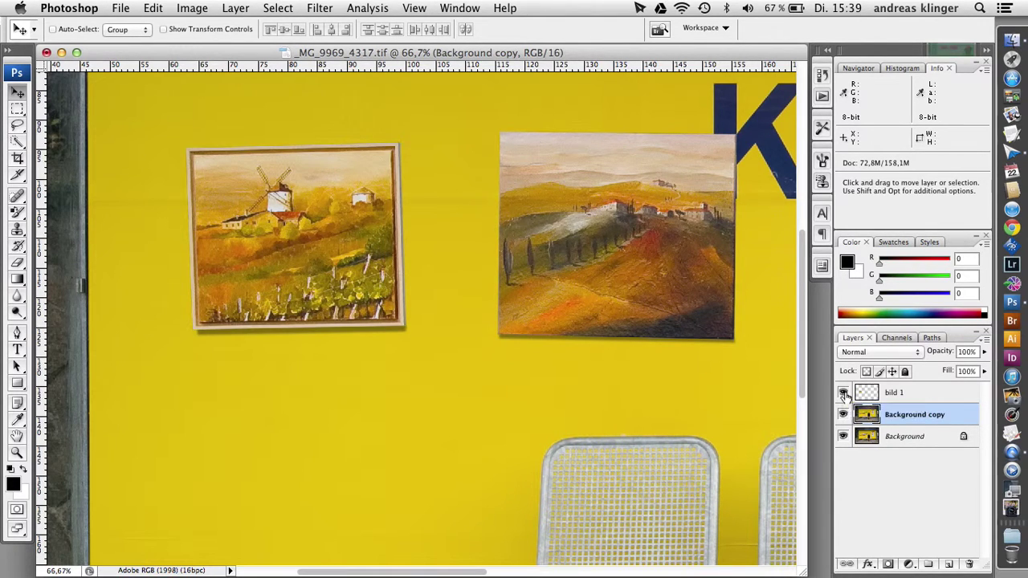
pyautogui.click(843, 392)
pyautogui.click(842, 393)
pyautogui.click(843, 393)
pyautogui.click(843, 393)
# - Duplicate the bild 1 layer as bild 1 copy
pyautogui.click(894, 396)
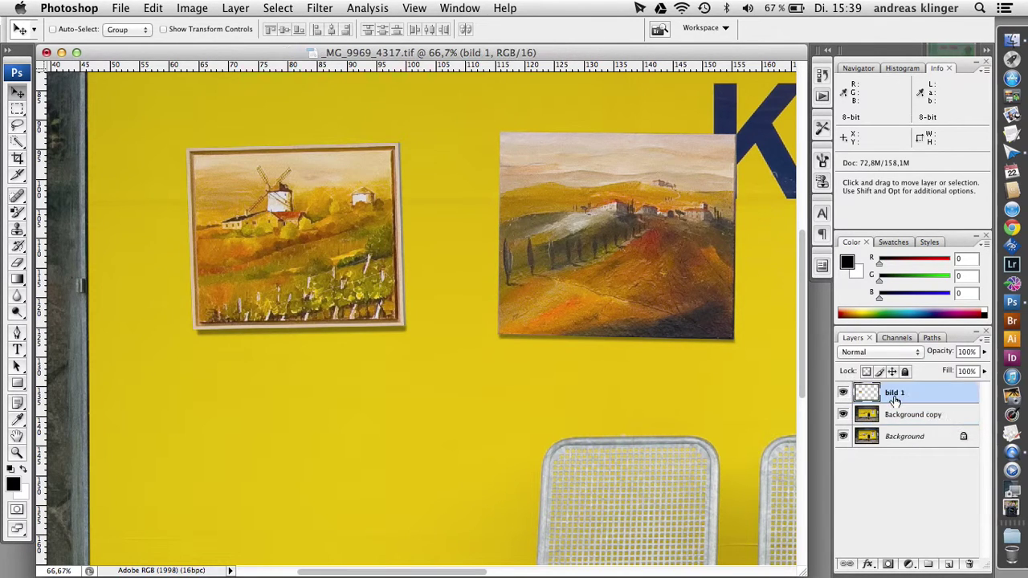
pyautogui.click(985, 340)
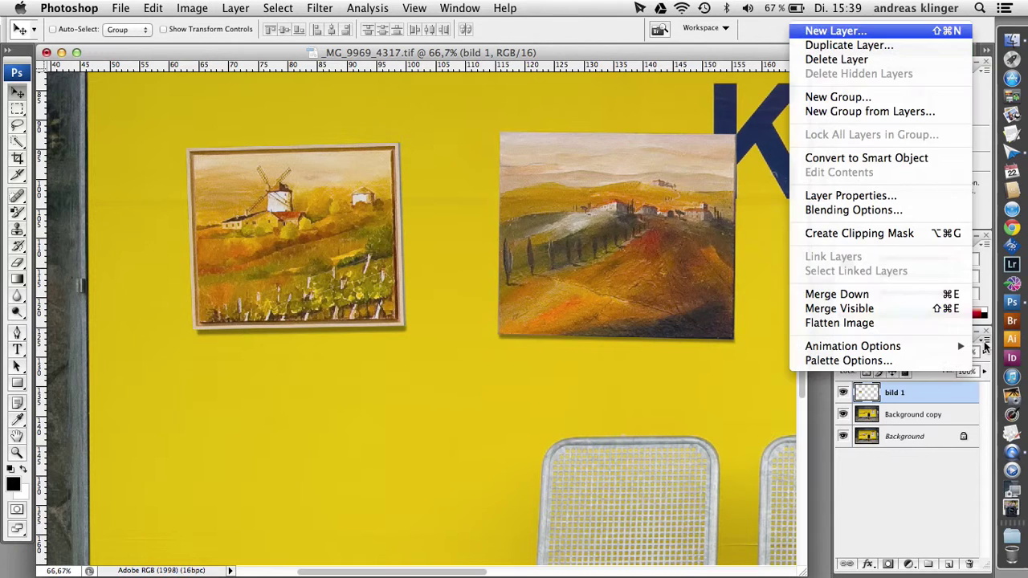
pyautogui.click(863, 45)
pyautogui.press('Return')
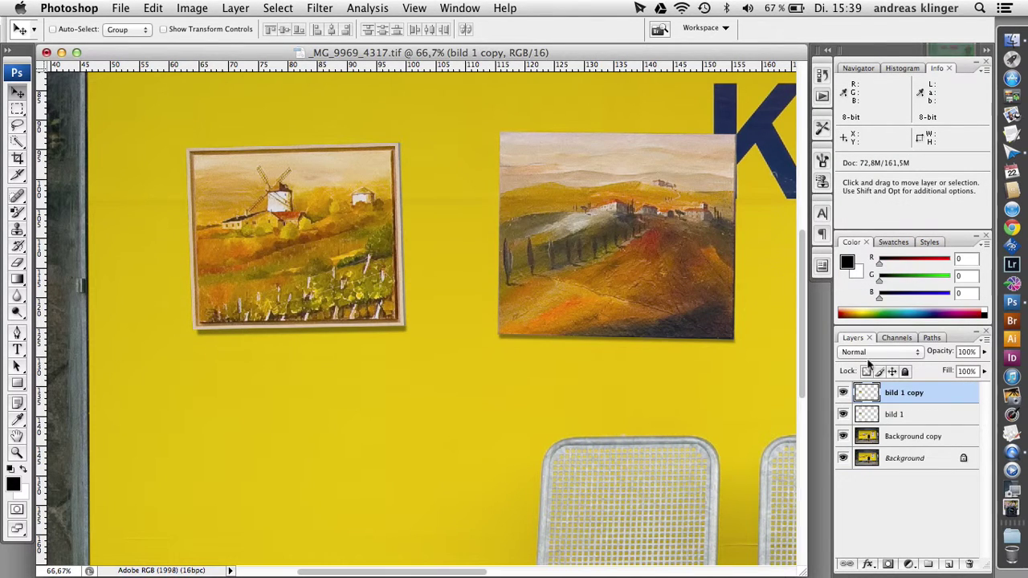
# - Turn on View Extras and add a horizontal guide along the paintings' bottom edge
pyautogui.click(413, 8)
pyautogui.click(433, 213)
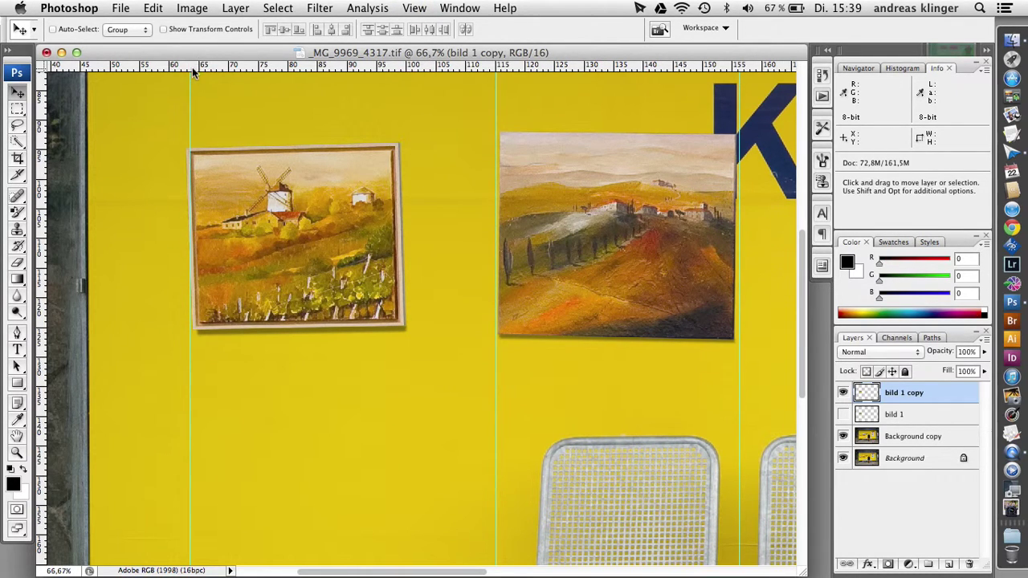
pyautogui.moveTo(192, 66); pyautogui.dragTo(202, 334)
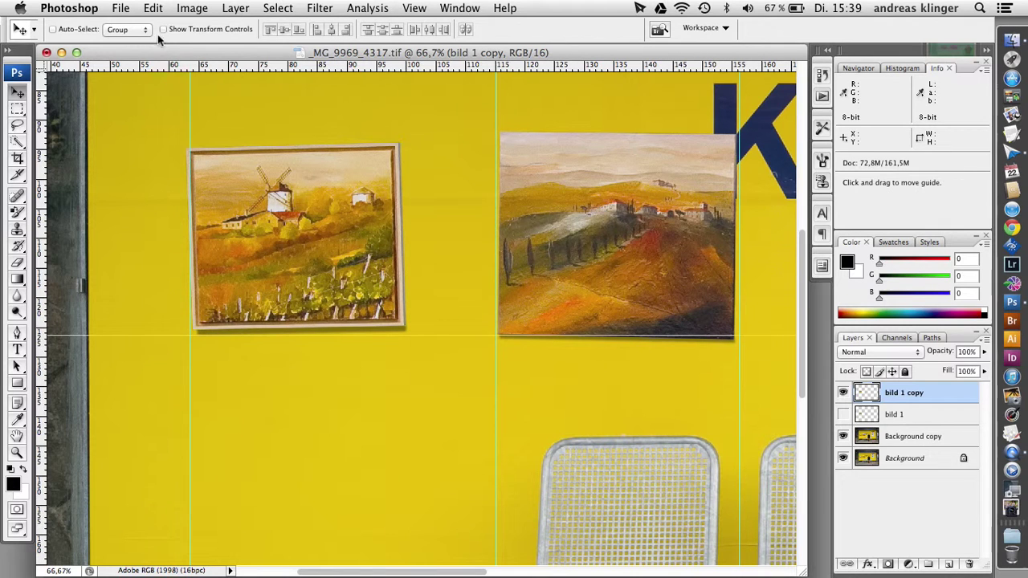
# - Rotate the framed windmill painting by 1.5° with Free Transform
pyautogui.click(154, 10)
pyautogui.moveTo(167, 389)
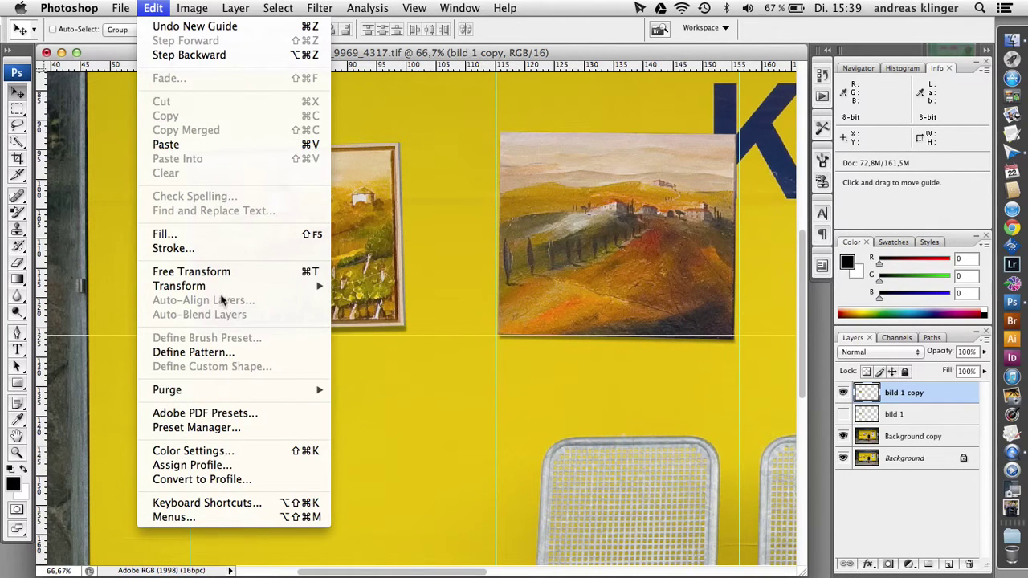
pyautogui.moveTo(179, 286)
pyautogui.click(362, 322)
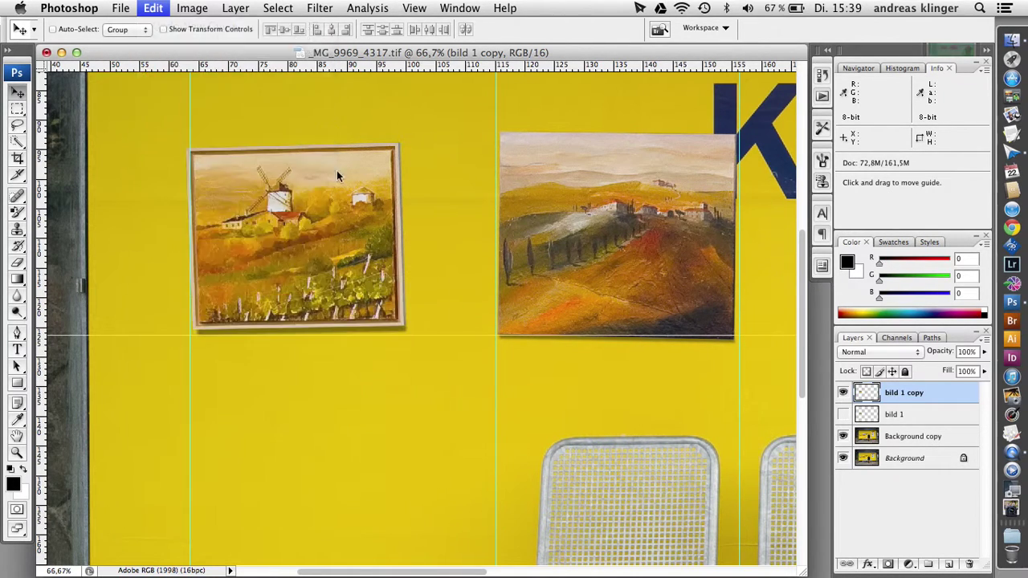
pyautogui.click(354, 30)
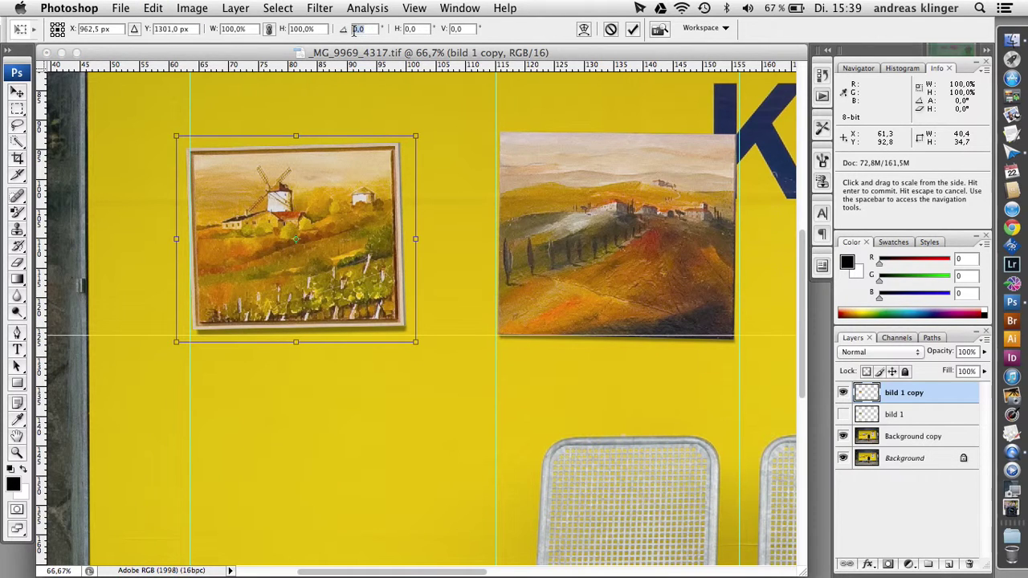
pyautogui.write('2')
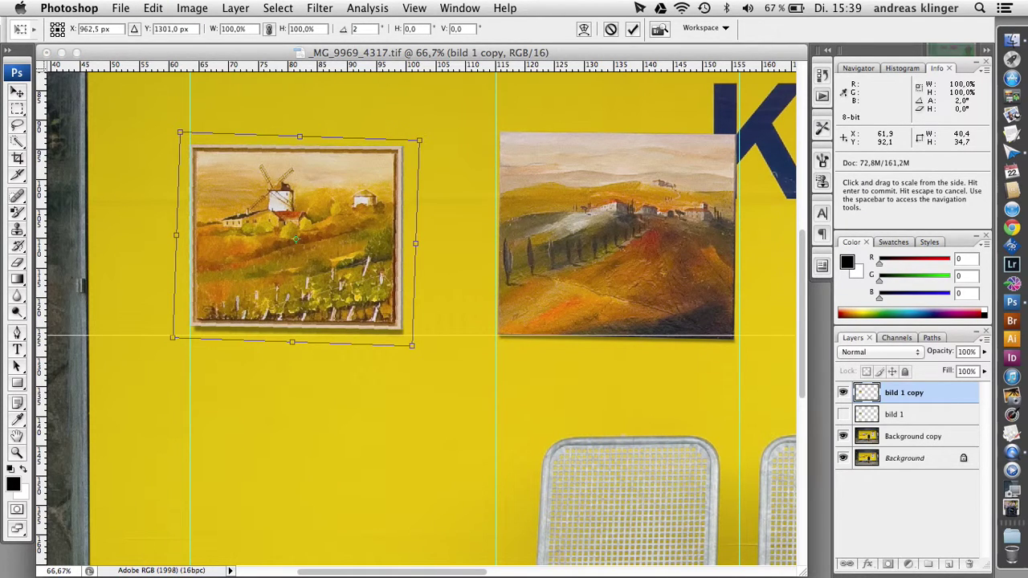
pyautogui.write('1')
pyautogui.write(',5')
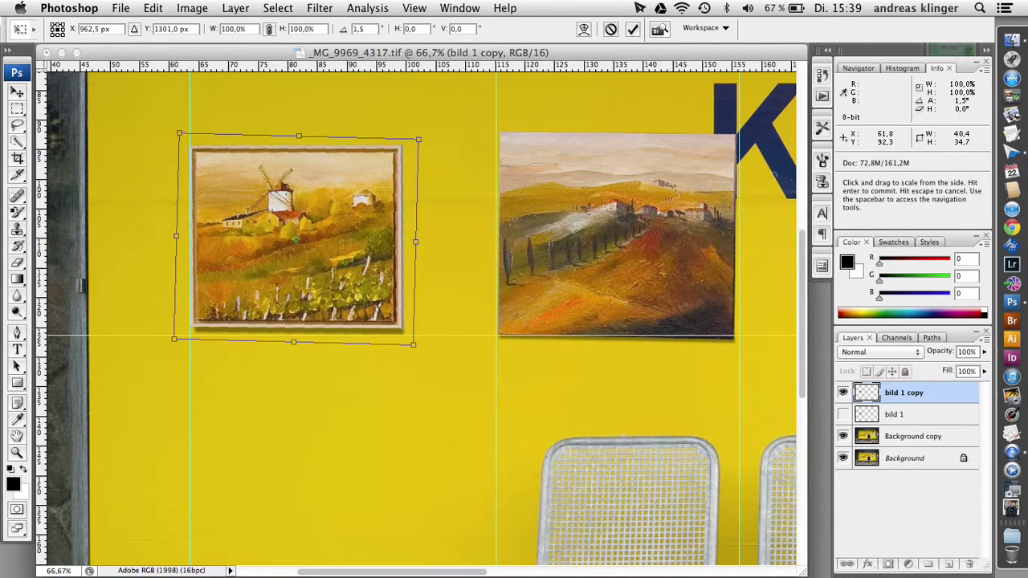
pyautogui.click(632, 29)
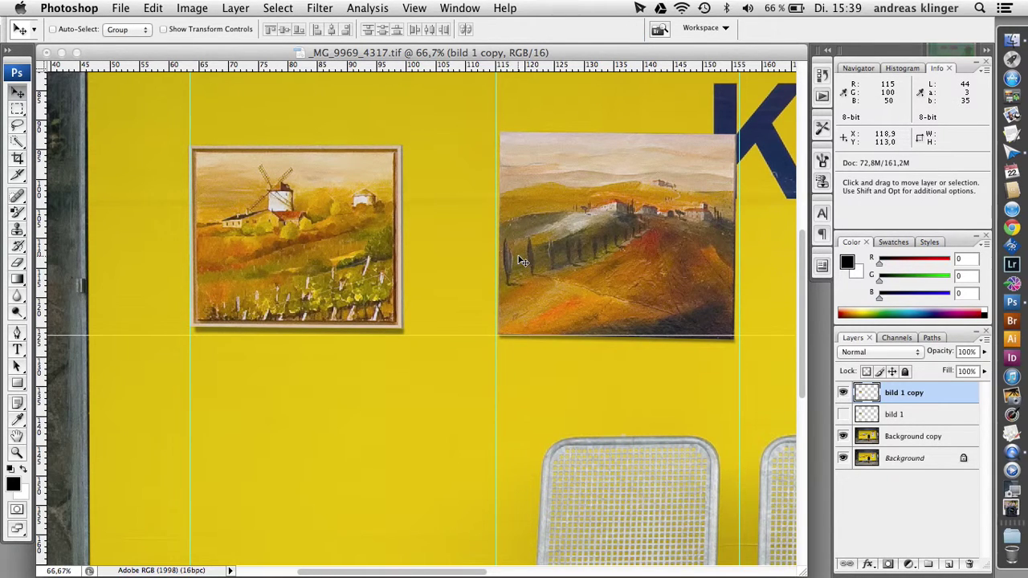
# - Hide the guides and toggle bild 1 copy and Background copy to compare with the original
pyautogui.click(424, 8)
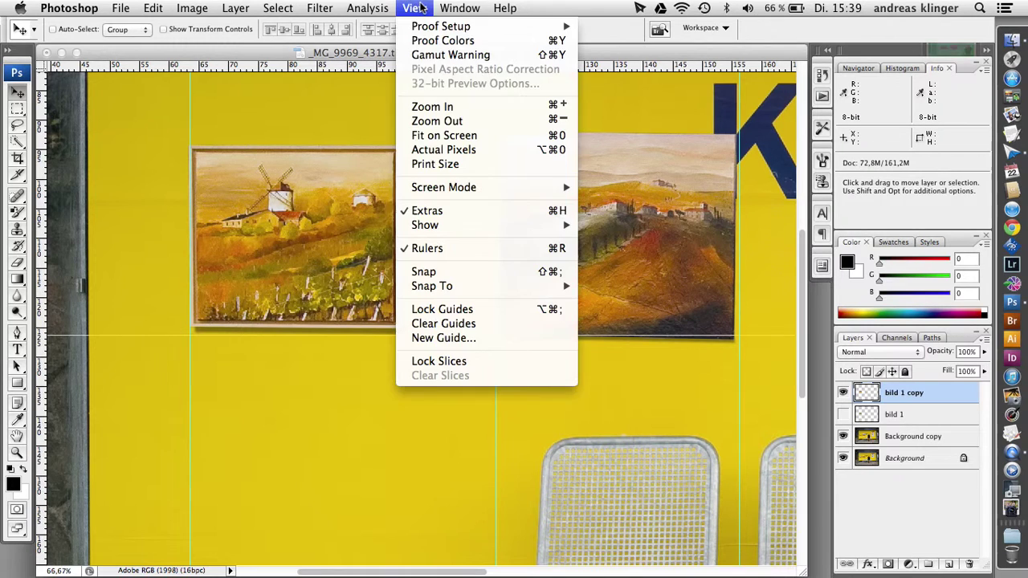
pyautogui.click(441, 210)
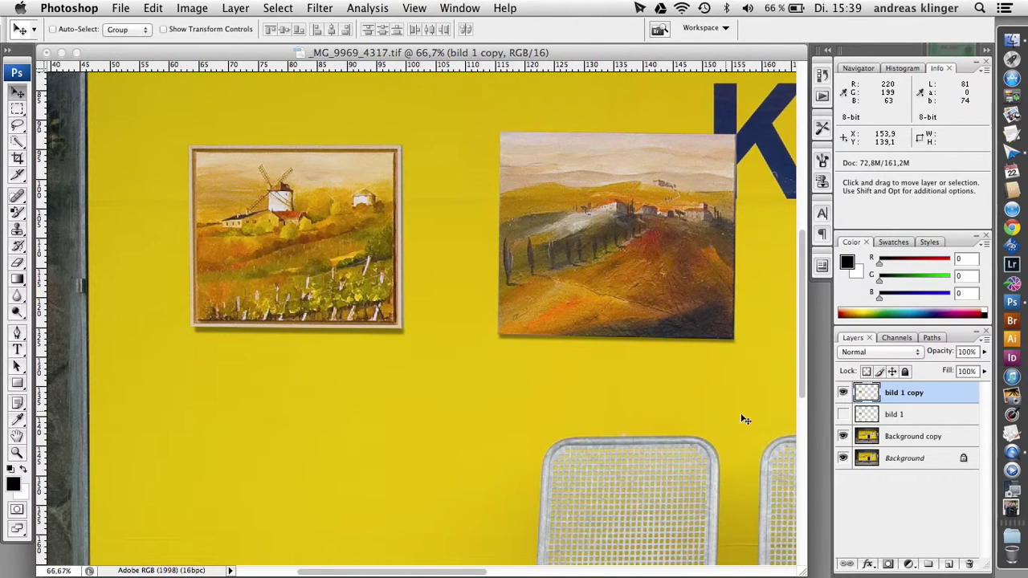
pyautogui.click(842, 397)
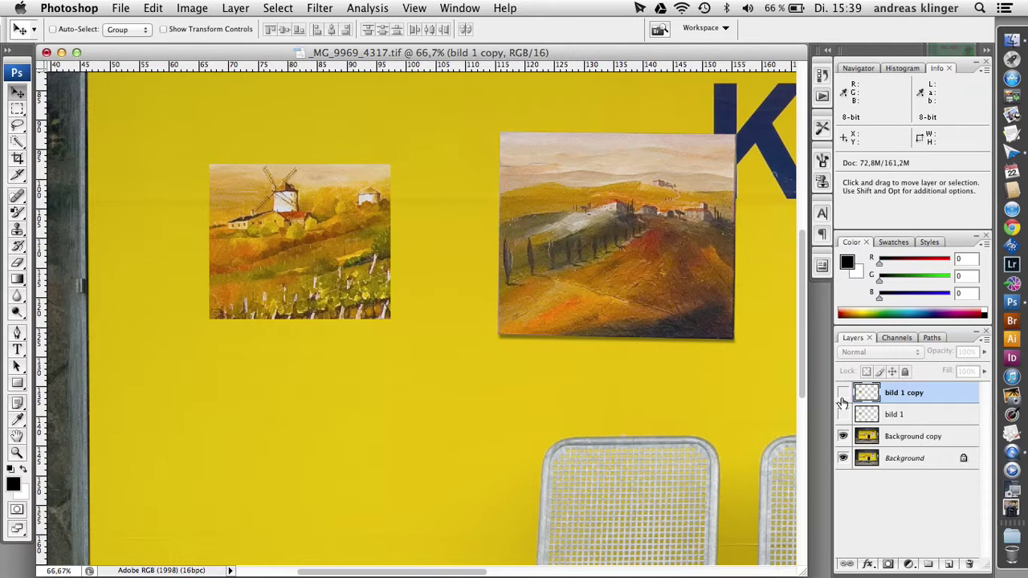
pyautogui.click(842, 436)
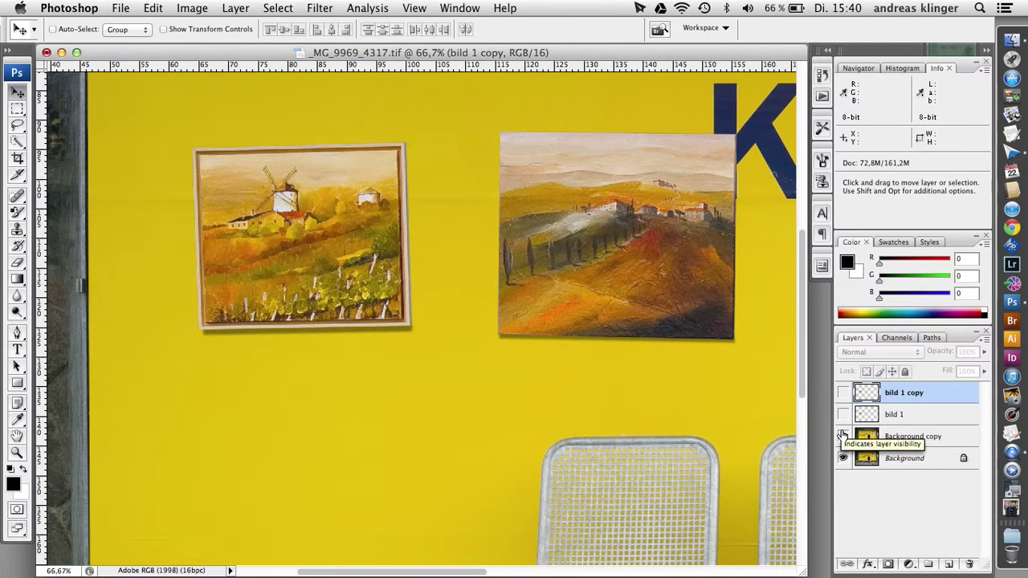
pyautogui.click(842, 436)
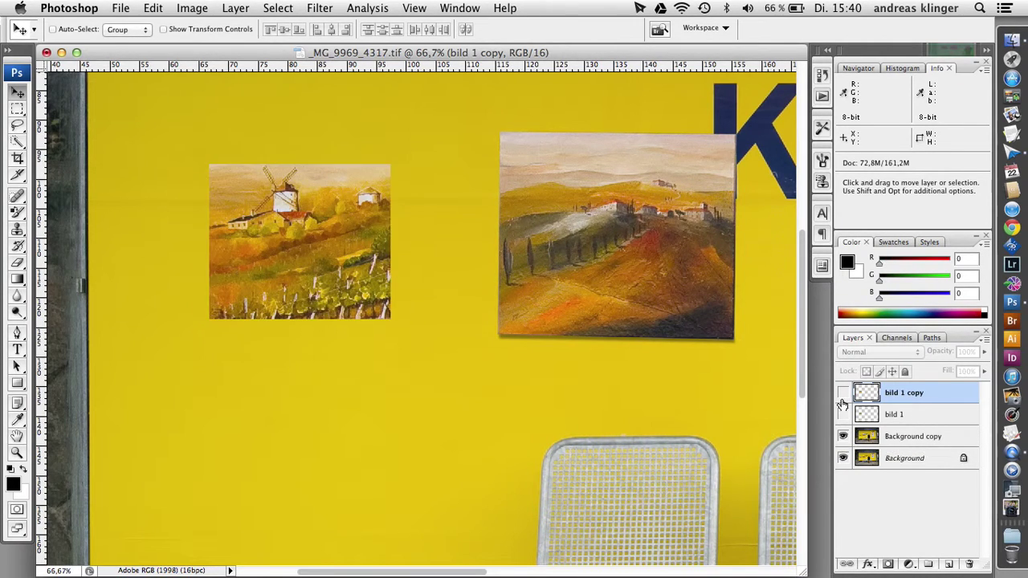
pyautogui.click(842, 394)
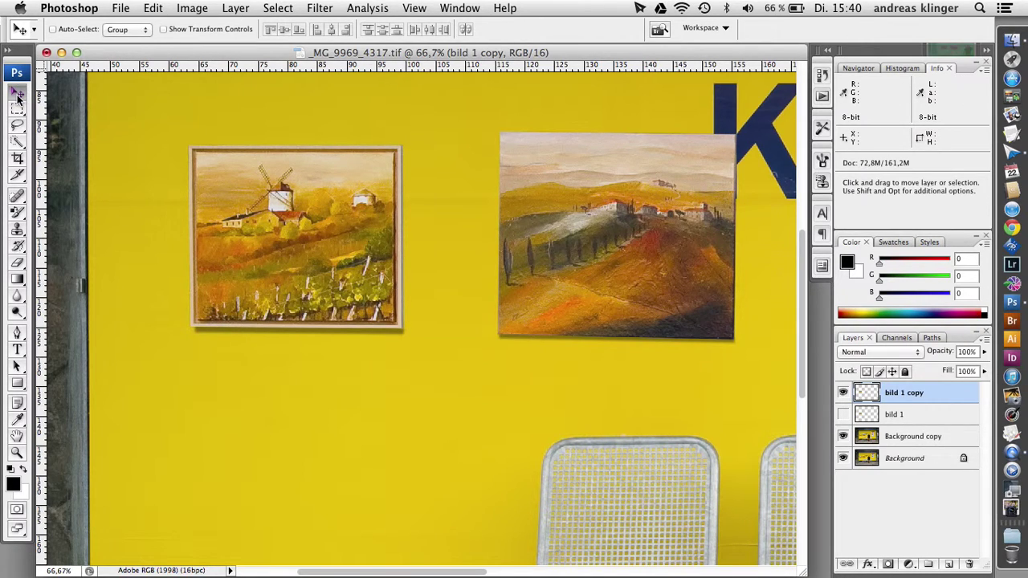
# - Nudge the tilted windmill painting left and right into its final spot on the wall
pyautogui.hotkey('shift', 'Left')
pyautogui.hotkey('shift', 'Left')
pyautogui.hotkey('shift', 'Right')
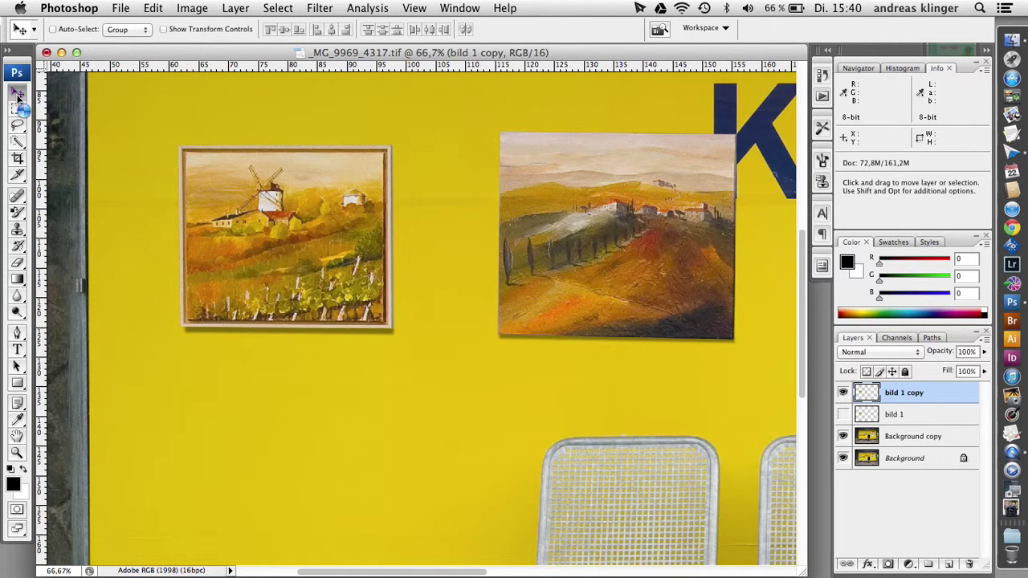
pyautogui.press('Right')
pyautogui.hotkey('shift', 'Right')
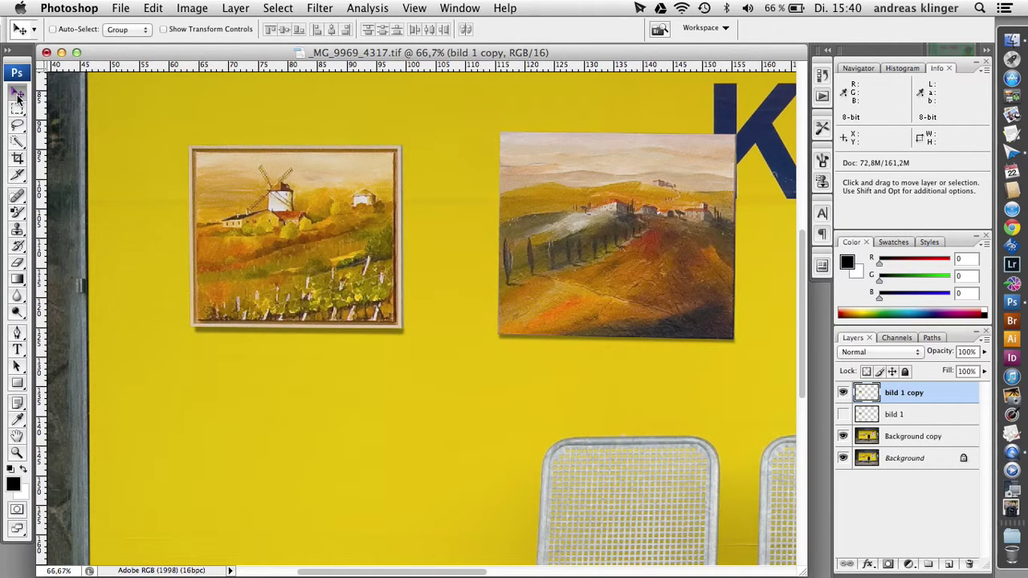